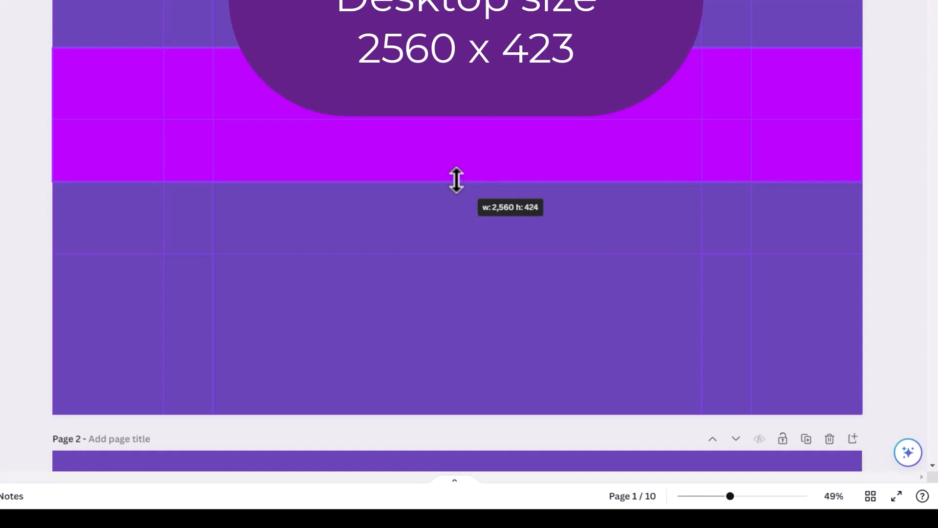
# Resize the bright purple rectangle on page 1 to 2560 x 423 px and align it to the vertical middle of the page.
pyautogui.moveTo(456, 180); pyautogui.dragTo(456, 181)
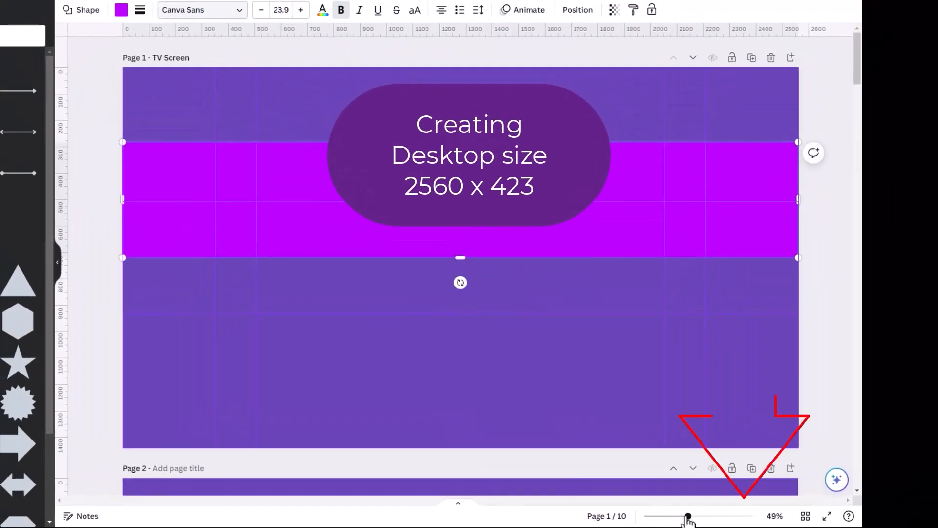
pyautogui.moveTo(688, 516); pyautogui.dragTo(709, 517)
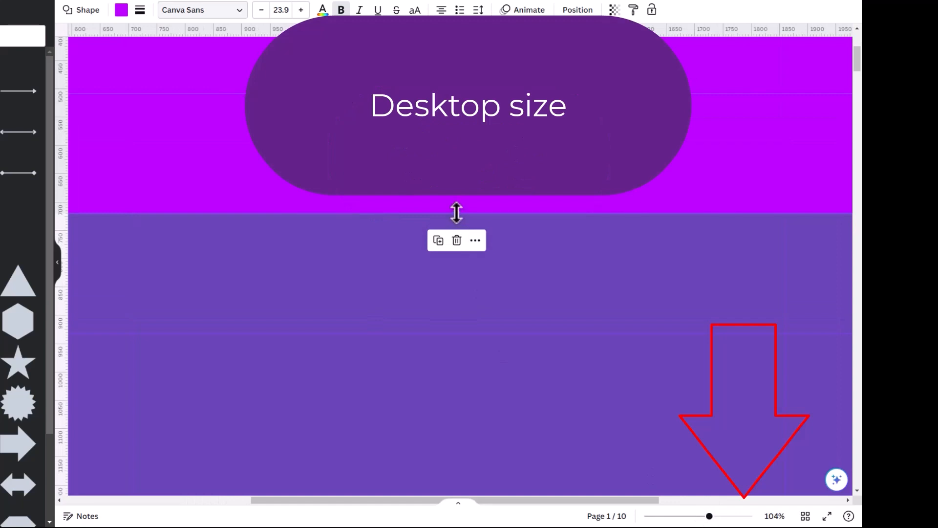
pyautogui.moveTo(457, 212); pyautogui.dragTo(451, 204)
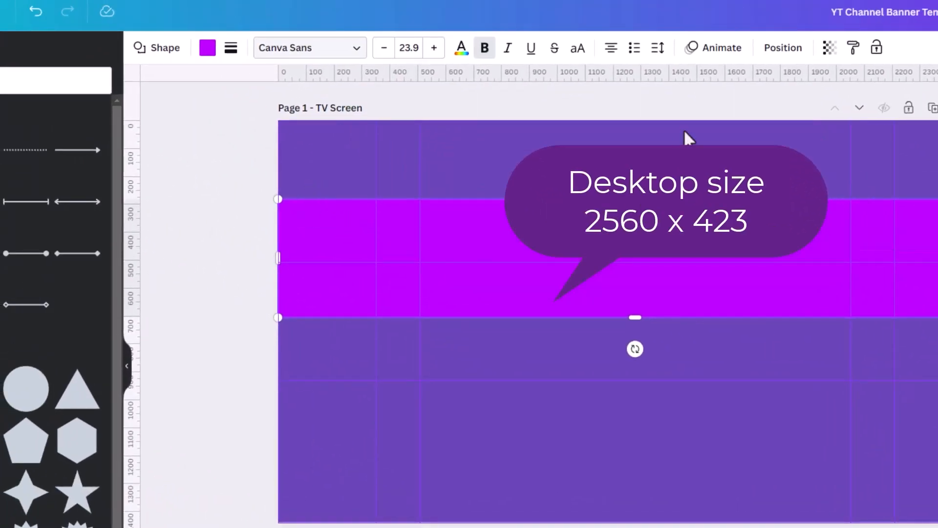
pyautogui.click(787, 49)
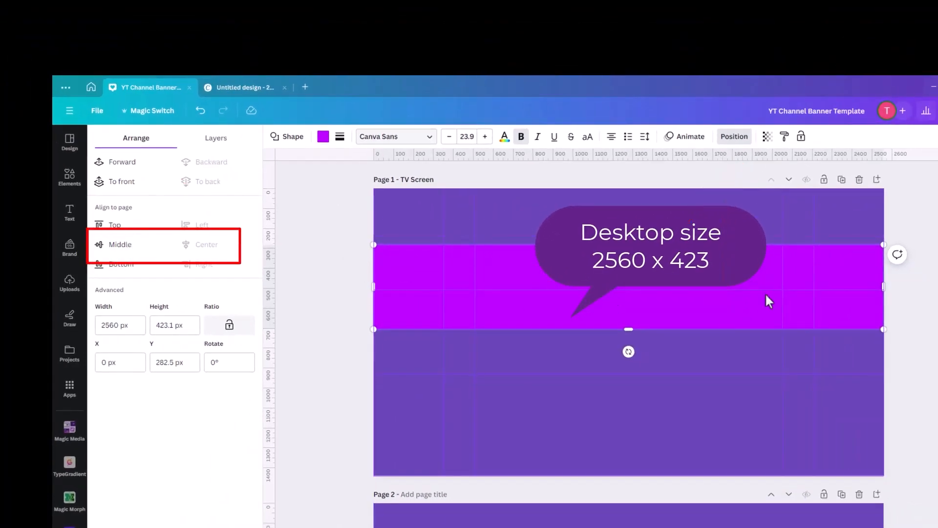
pyautogui.click(118, 248)
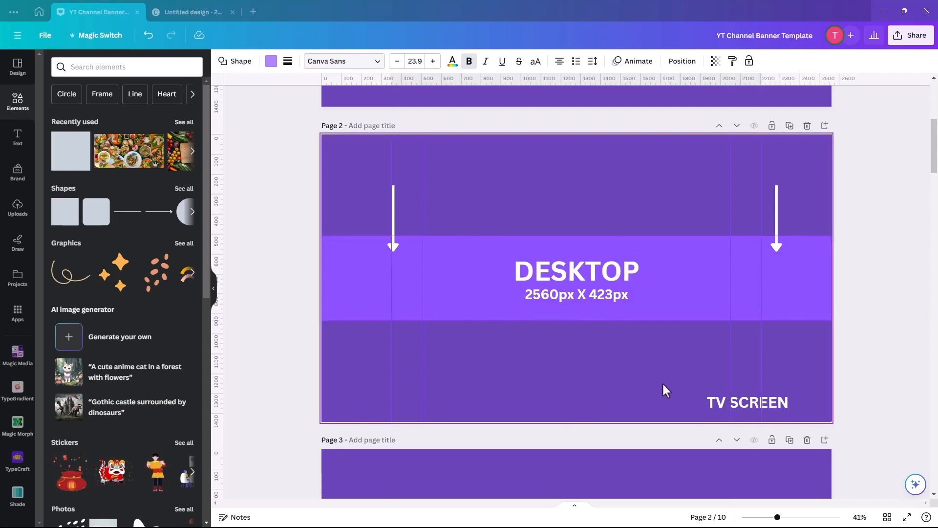
# Examine the desktop, tablet, minimum mobile and logo size areas on pages 2 to 5, including the tablet rectangle's position settings.
pyautogui.scroll(-6, 664, 389)
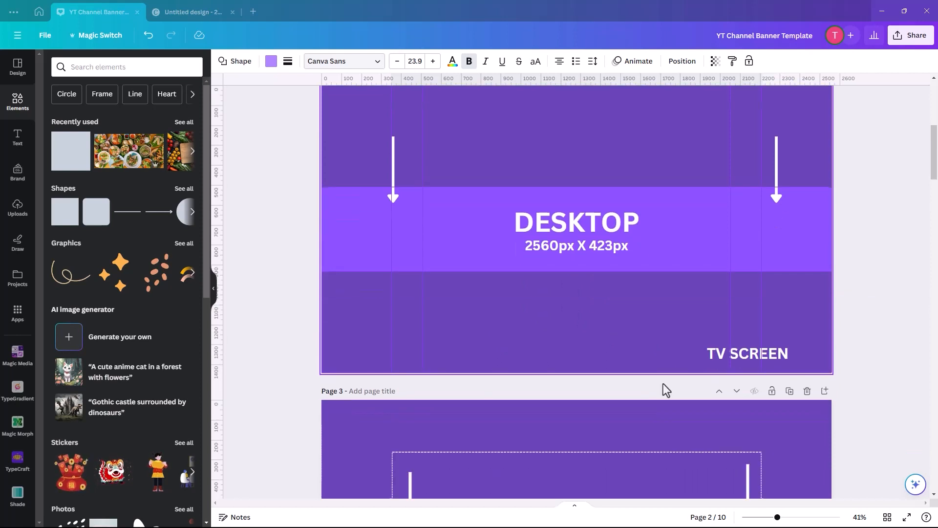
pyautogui.scroll(-2, 515, 354)
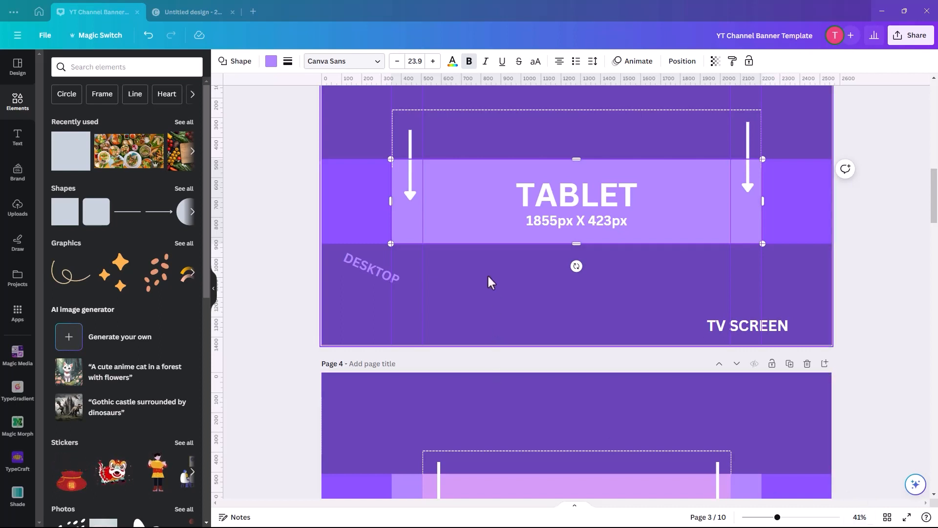
pyautogui.click(681, 62)
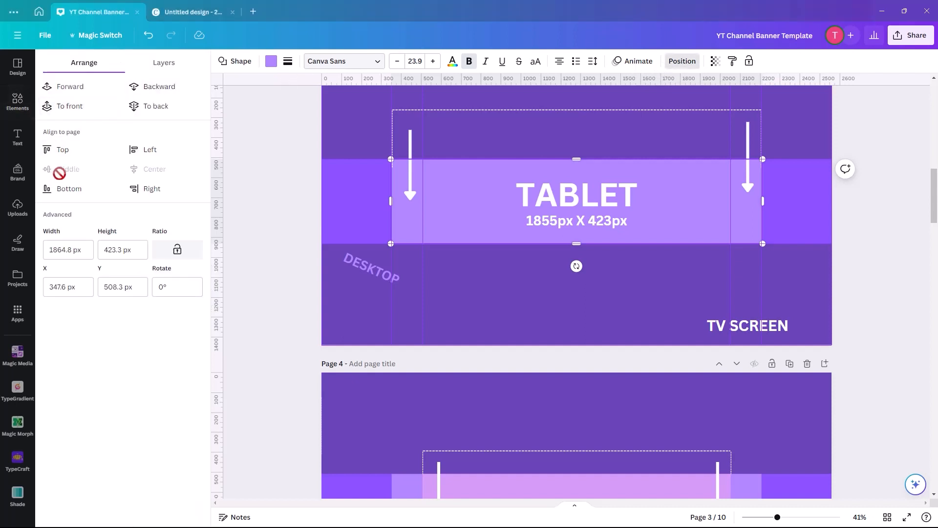
pyautogui.click(514, 265)
pyautogui.scroll(-5, 513, 265)
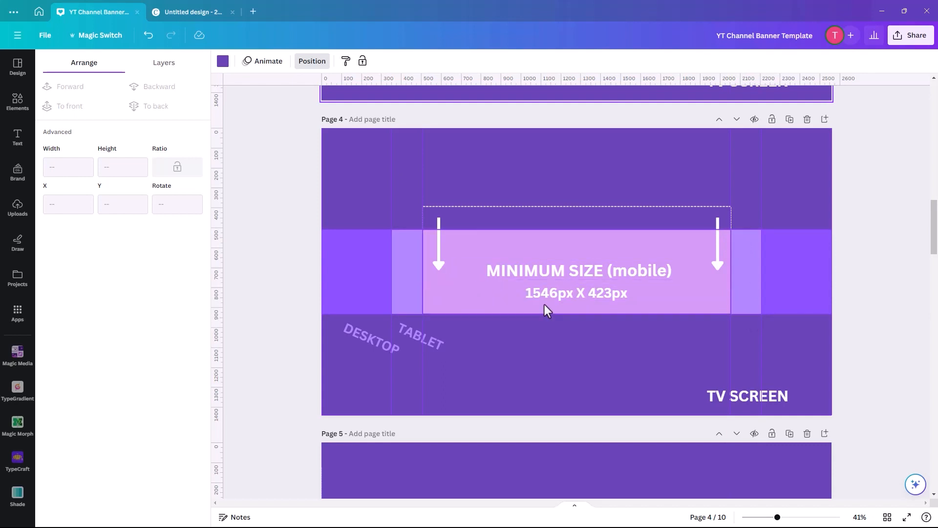
pyautogui.scroll(-6, 545, 304)
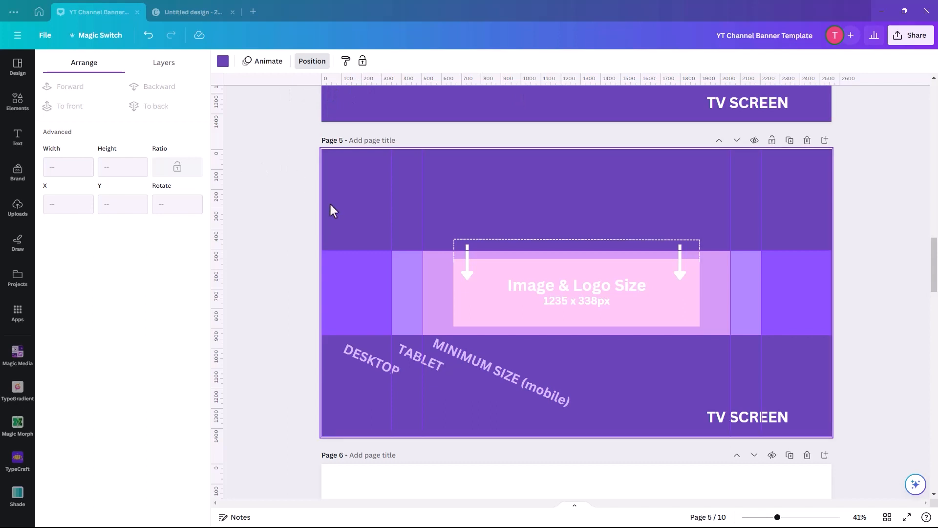
pyautogui.scroll(-7, 373, 216)
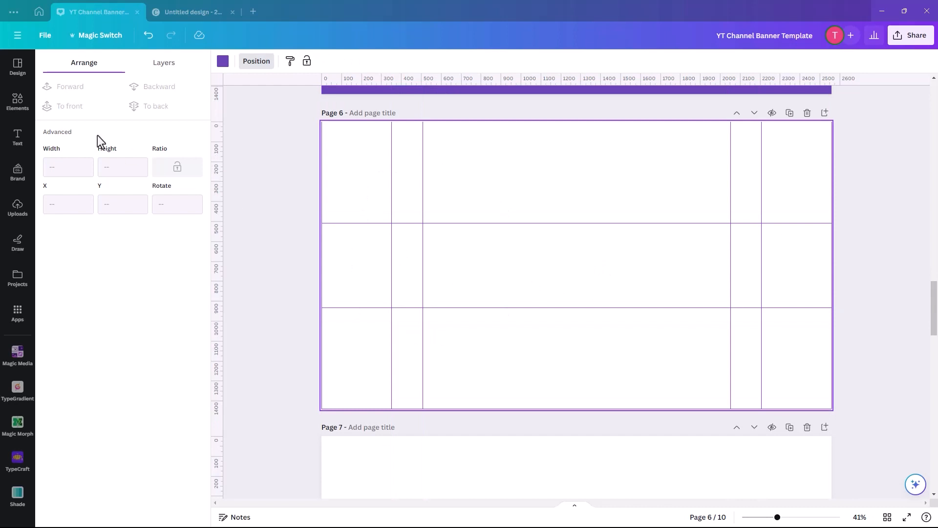
# Search the design elements for "pilates" and show all matching graphics.
pyautogui.click(17, 106)
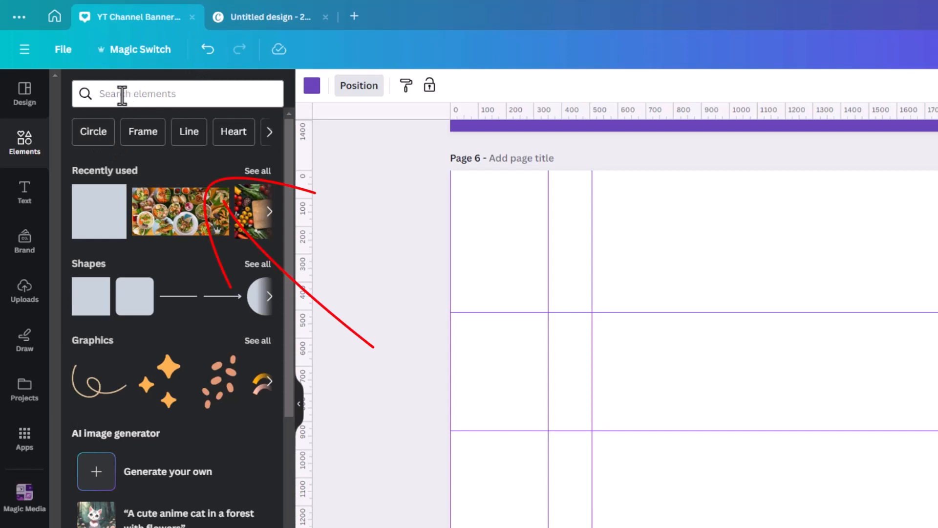
pyautogui.click(130, 93)
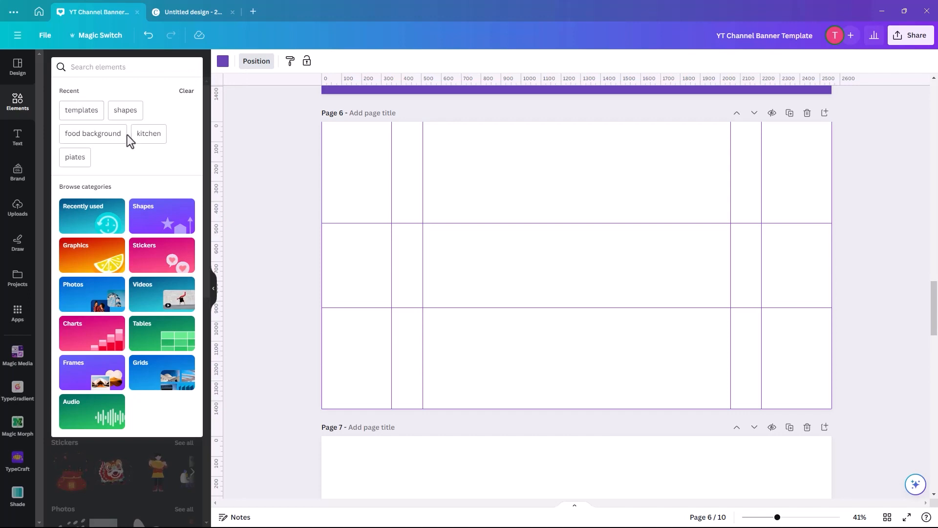
pyautogui.click(75, 156)
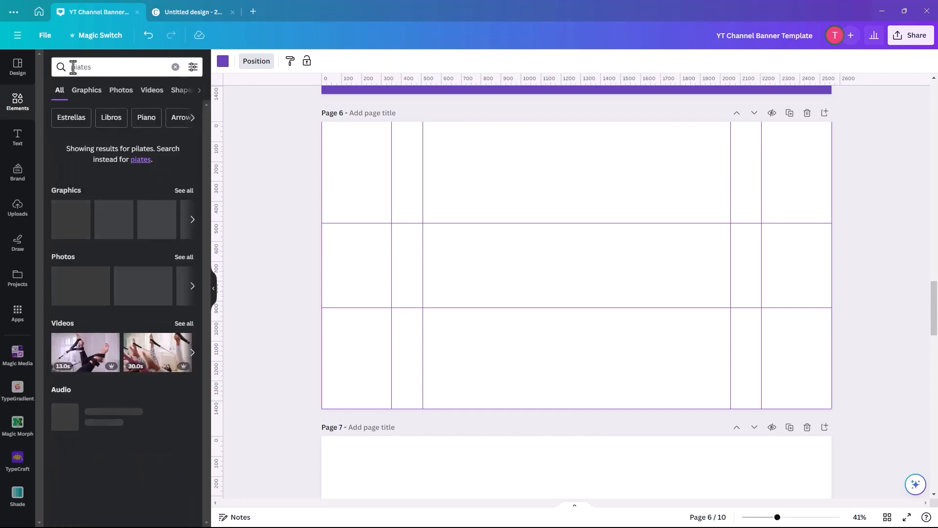
pyautogui.click(77, 67)
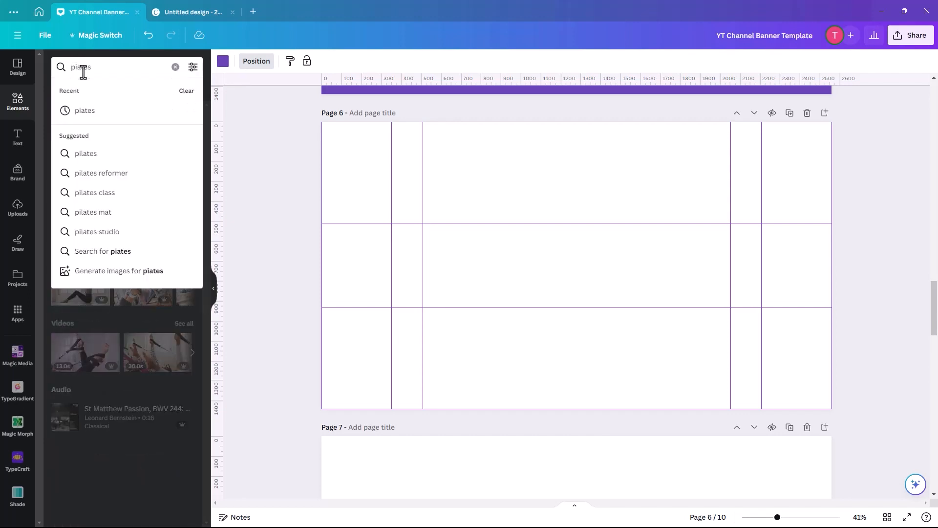
pyautogui.write('l')
pyautogui.press('Return')
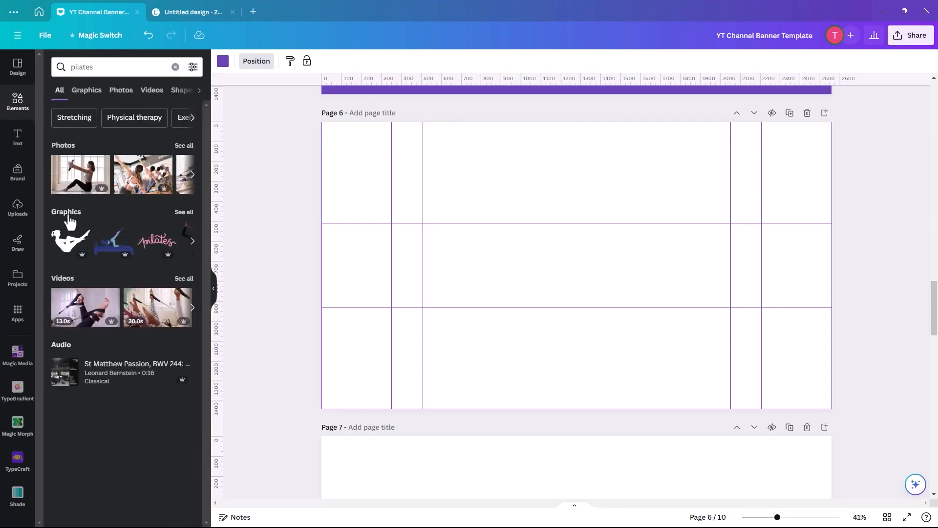
pyautogui.click(182, 211)
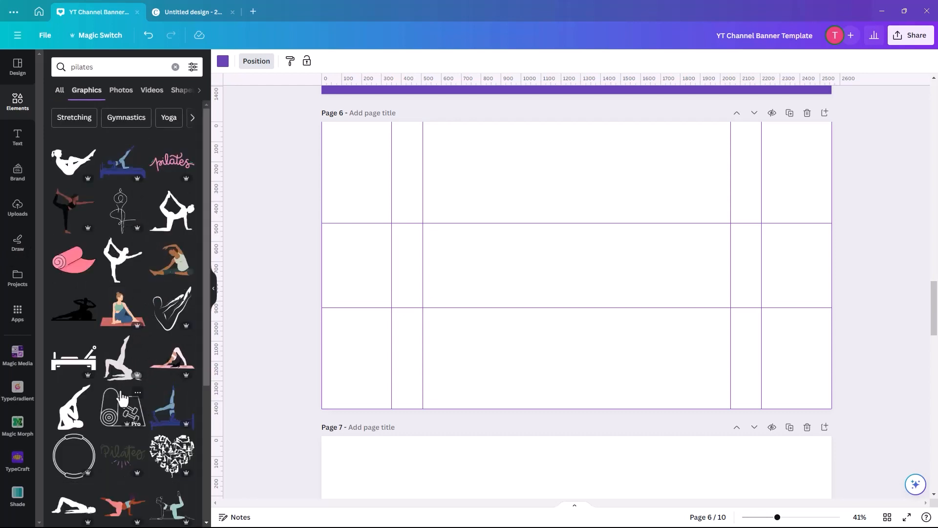
# Insert the pilates leg-raise silhouette on page 6, enlarge it slightly and place it at the left edge of the mobile area.
pyautogui.click(119, 374)
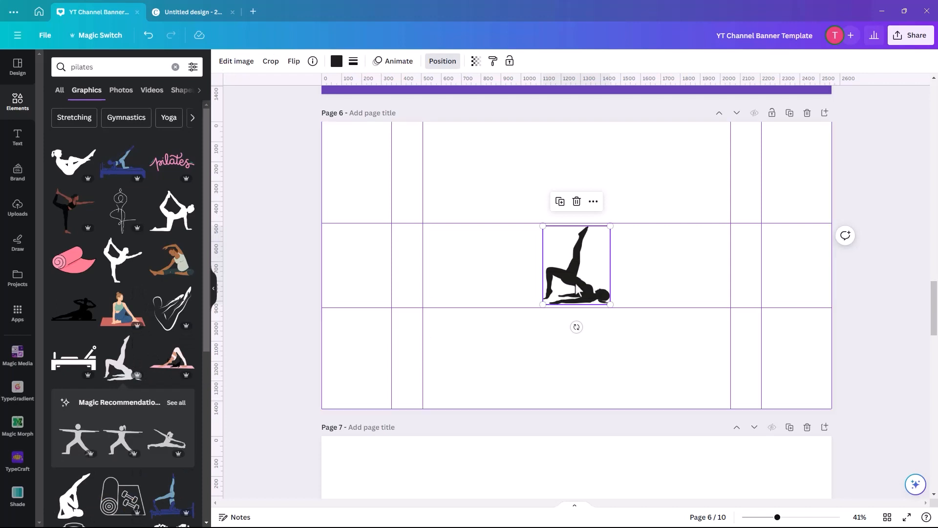
pyautogui.moveTo(583, 282); pyautogui.dragTo(449, 282)
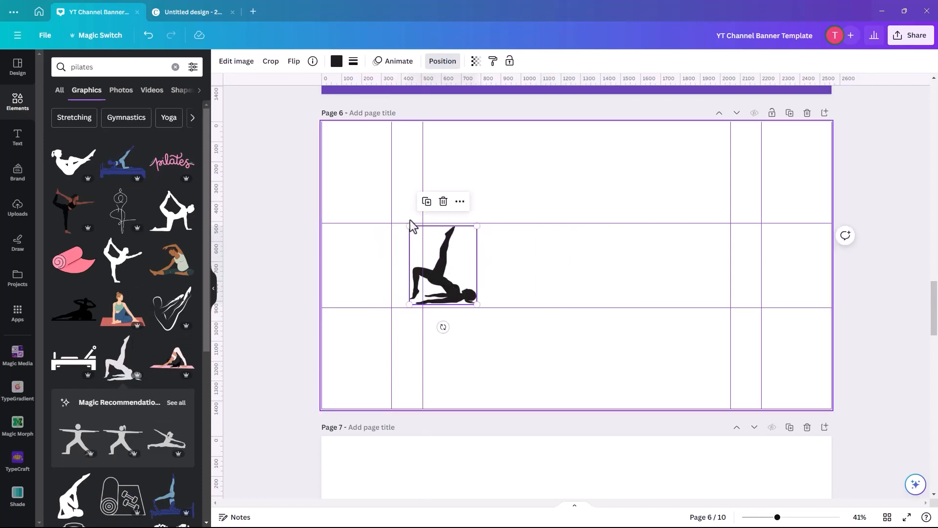
pyautogui.moveTo(409, 225); pyautogui.dragTo(394, 209)
pyautogui.moveTo(462, 296); pyautogui.dragTo(477, 296)
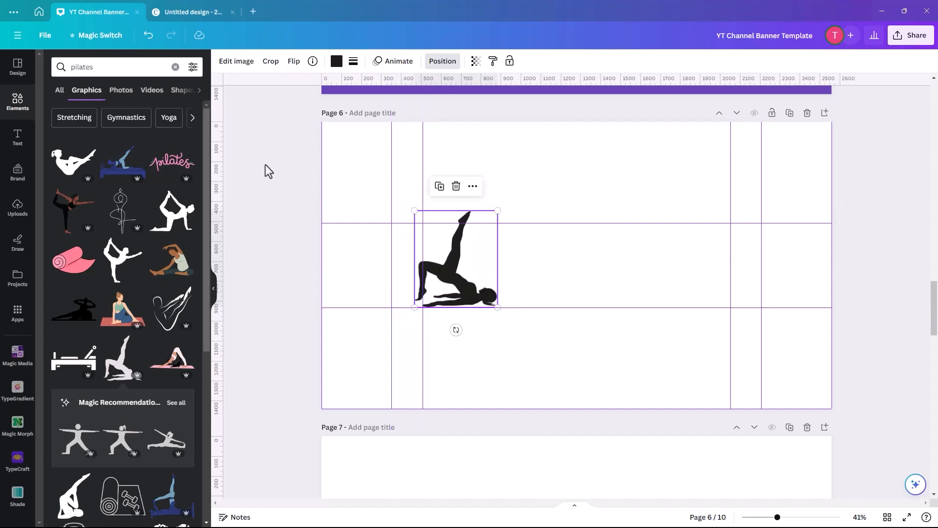
# Set the page 6 background to light purple from the document colors and shift the silhouette slightly left.
pyautogui.click(352, 164)
pyautogui.click(223, 63)
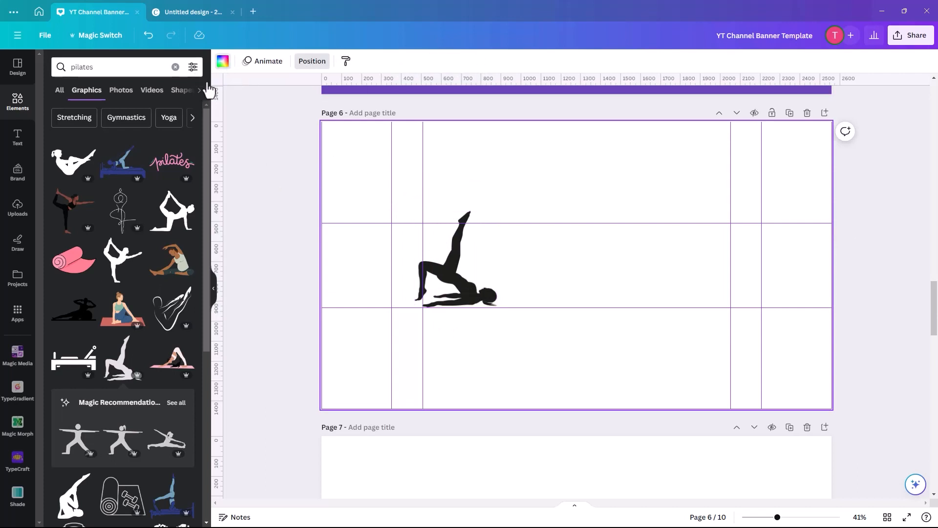
pyautogui.click(105, 150)
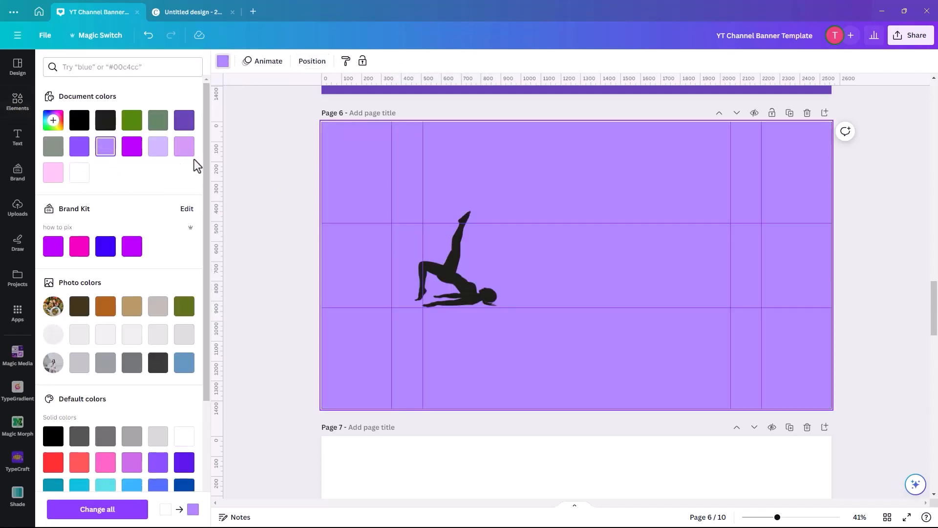
pyautogui.moveTo(471, 297); pyautogui.dragTo(457, 288)
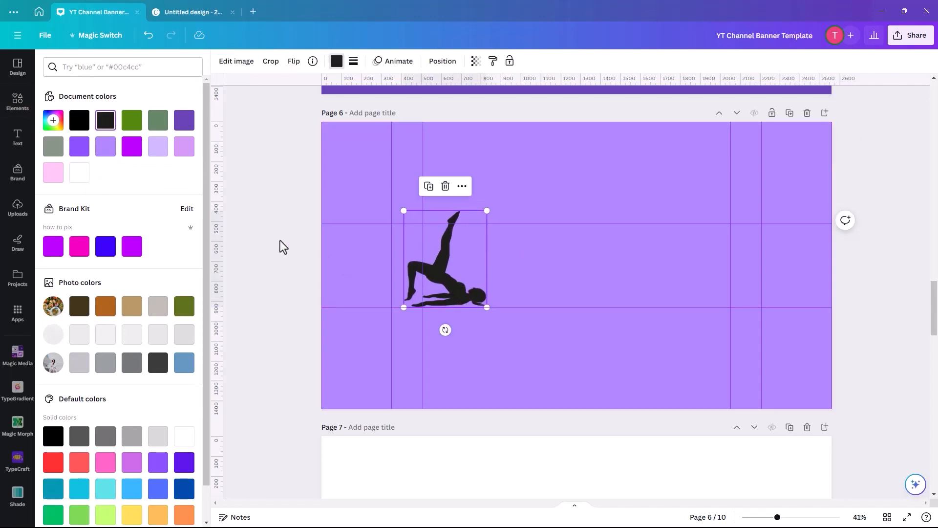
# Add a text box to page 6, scale it up to font size 130 and move it beside the silhouette.
pyautogui.click(18, 101)
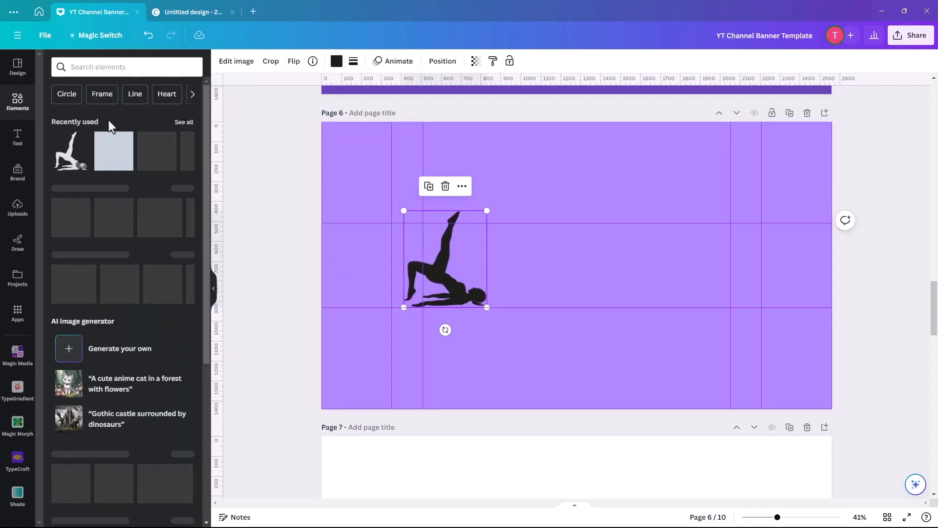
pyautogui.click(18, 136)
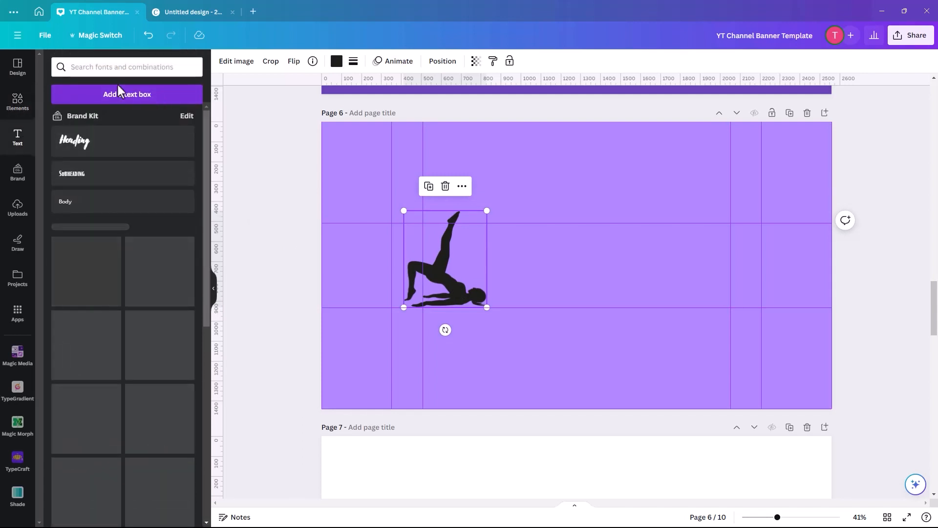
pyautogui.click(129, 96)
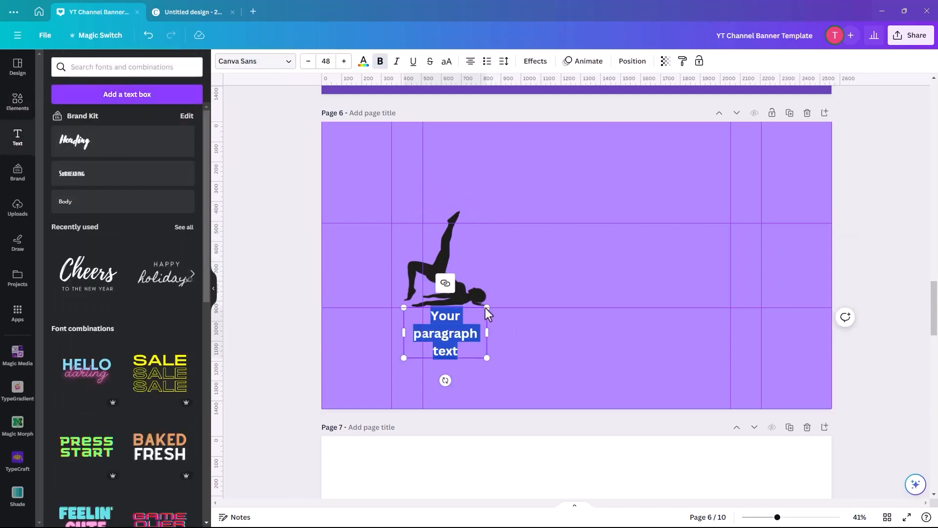
pyautogui.moveTo(488, 361); pyautogui.dragTo(681, 390)
pyautogui.click(373, 362)
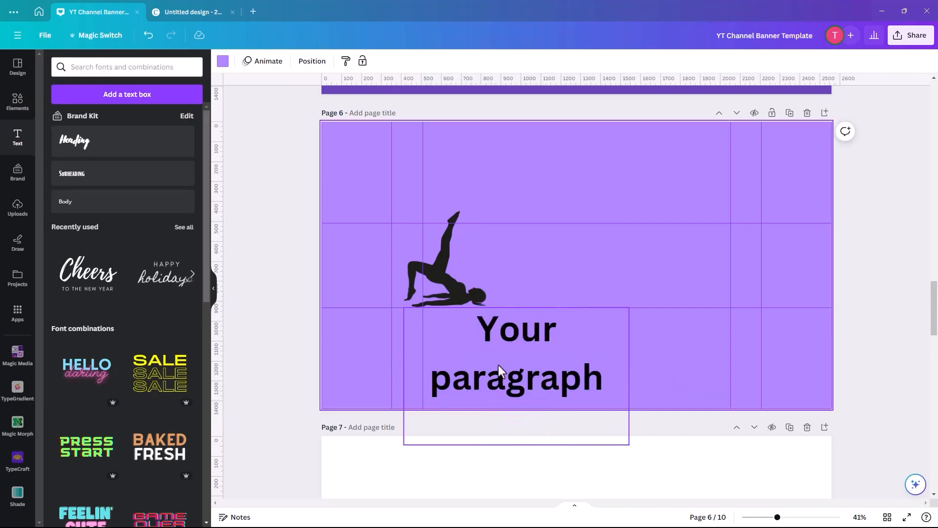
pyautogui.moveTo(509, 380); pyautogui.dragTo(555, 256)
# Replace the placeholder text with "Yoga Hub".
pyautogui.doubleClick(556, 254)
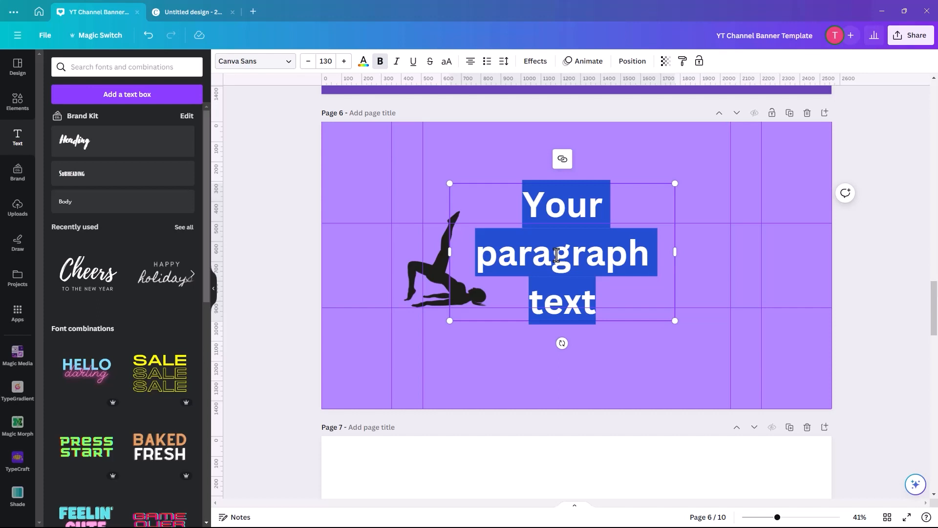
pyautogui.write('Yogaa')
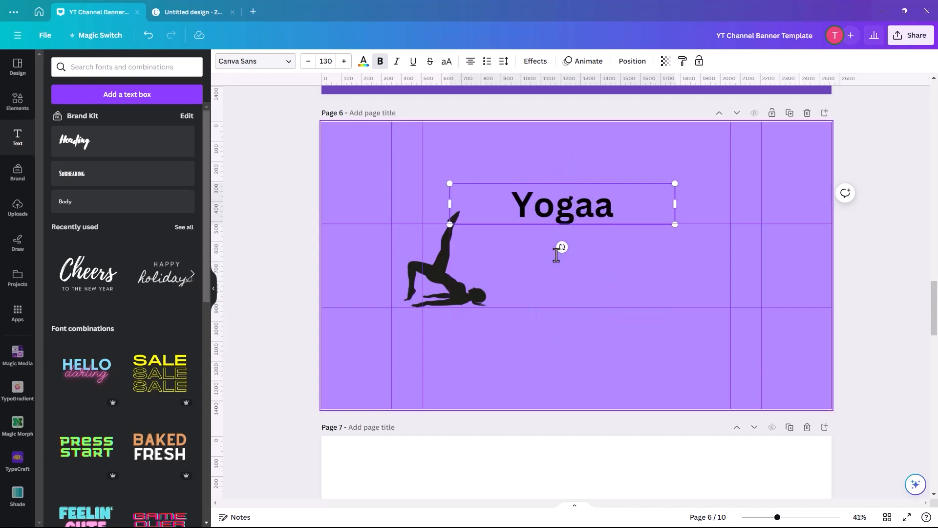
pyautogui.press('BackSpace')
pyautogui.write('Hub')
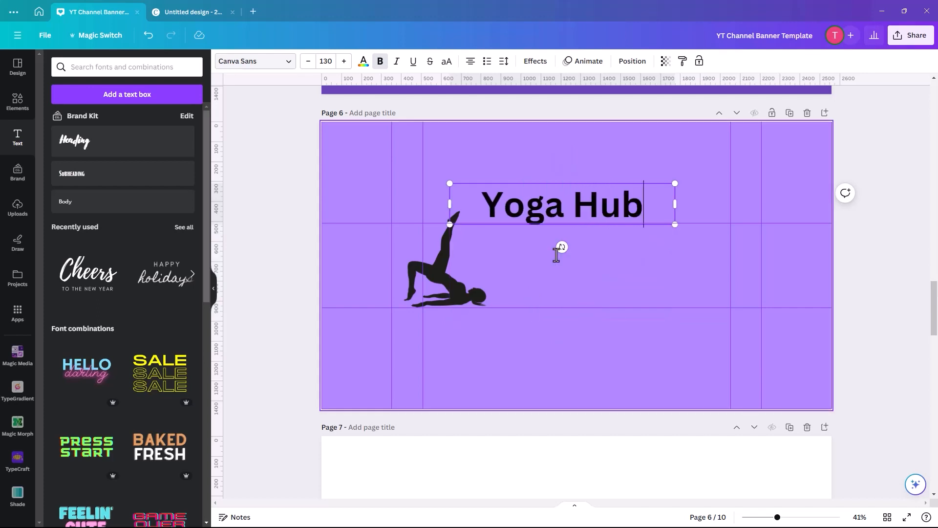
pyautogui.click(517, 162)
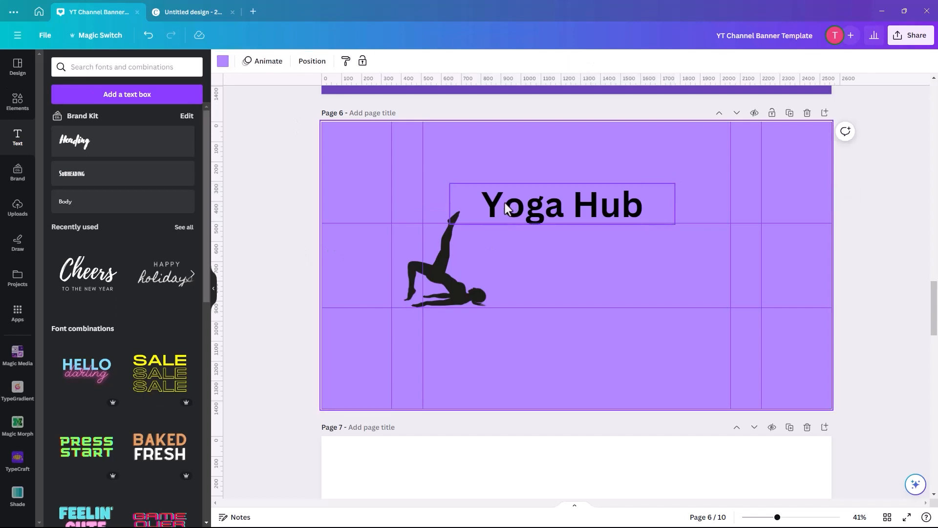
# Move the "Yoga Hub" text inside the central mobile area and enlarge its box to font size 161.
pyautogui.moveTo(507, 207); pyautogui.dragTo(502, 250)
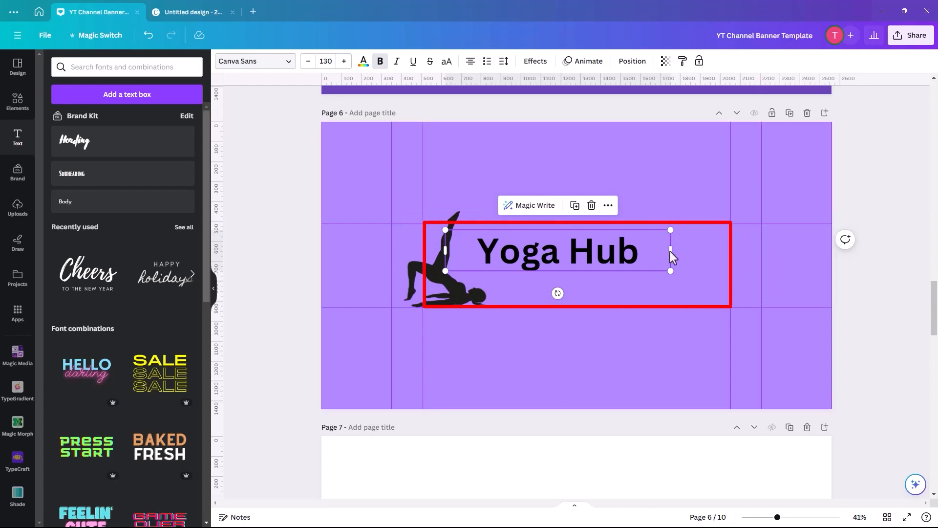
pyautogui.moveTo(669, 267); pyautogui.dragTo(724, 280)
pyautogui.moveTo(605, 266); pyautogui.dragTo(588, 259)
# Set the font size of the "Yoga Hub" text to 180.
pyautogui.tripleClick(597, 259)
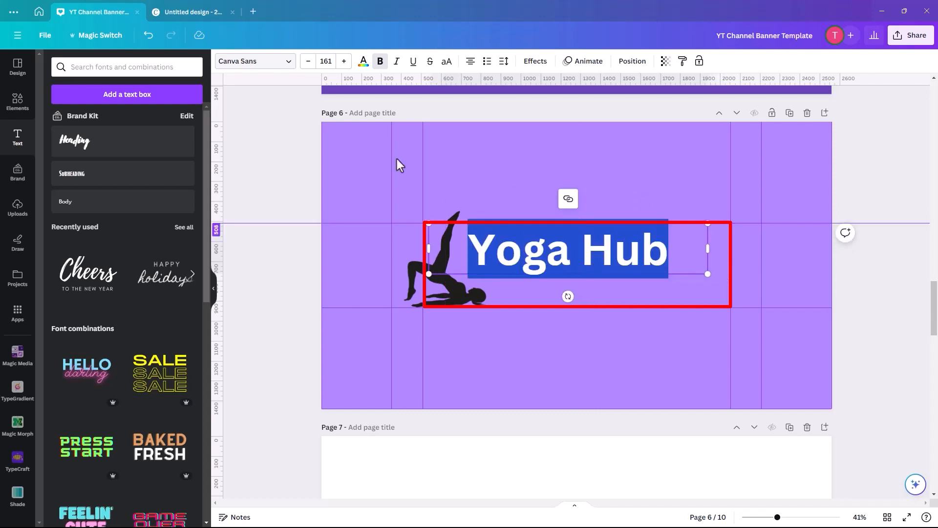
pyautogui.click(324, 62)
pyautogui.click(324, 62)
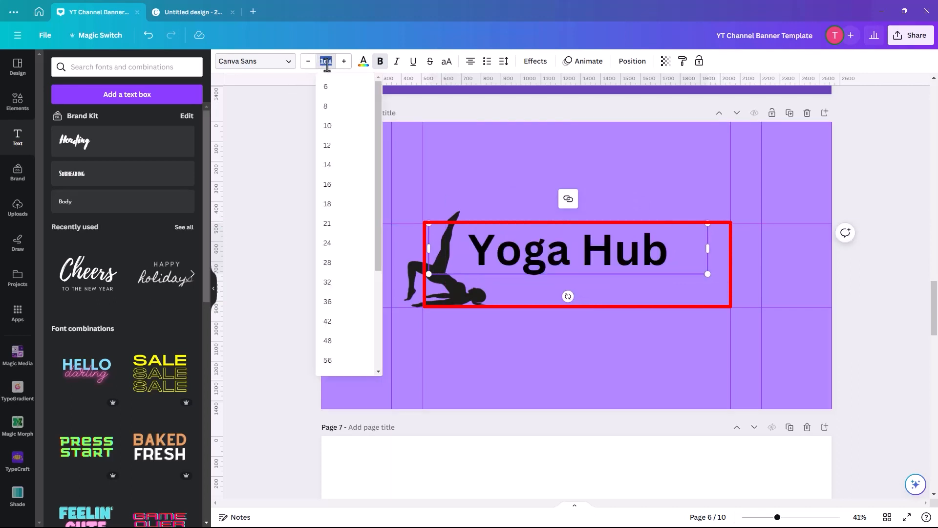
pyautogui.press('Return')
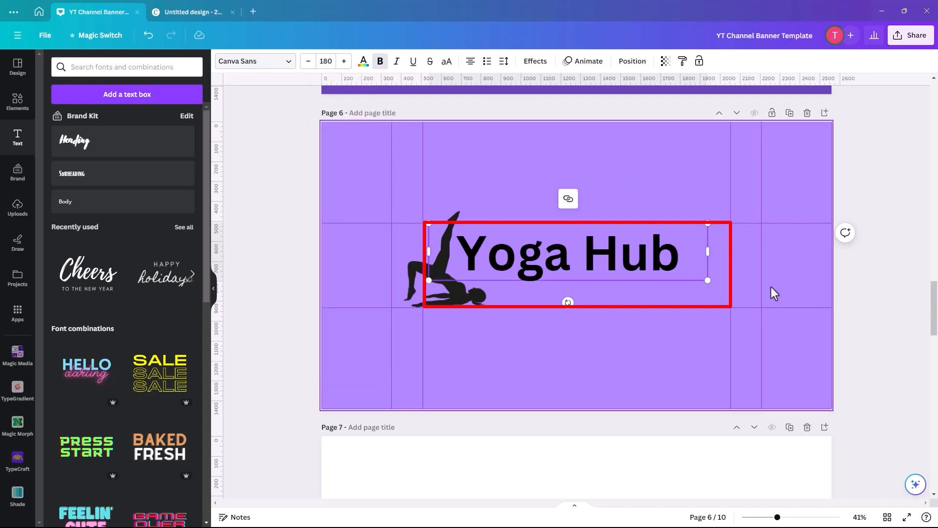
# Move the "Yoga Hub" text further right of the silhouette and change its font to Impact.
pyautogui.click(563, 299)
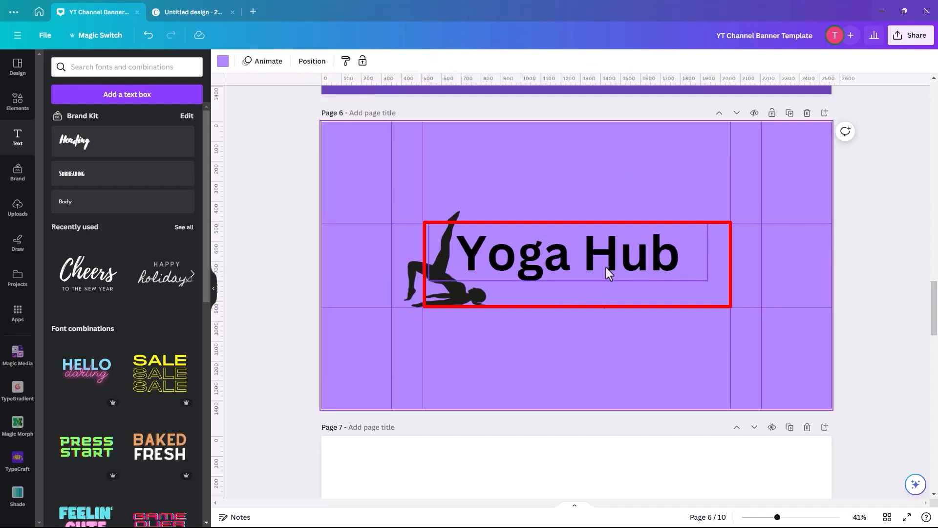
pyautogui.moveTo(616, 264); pyautogui.dragTo(624, 261)
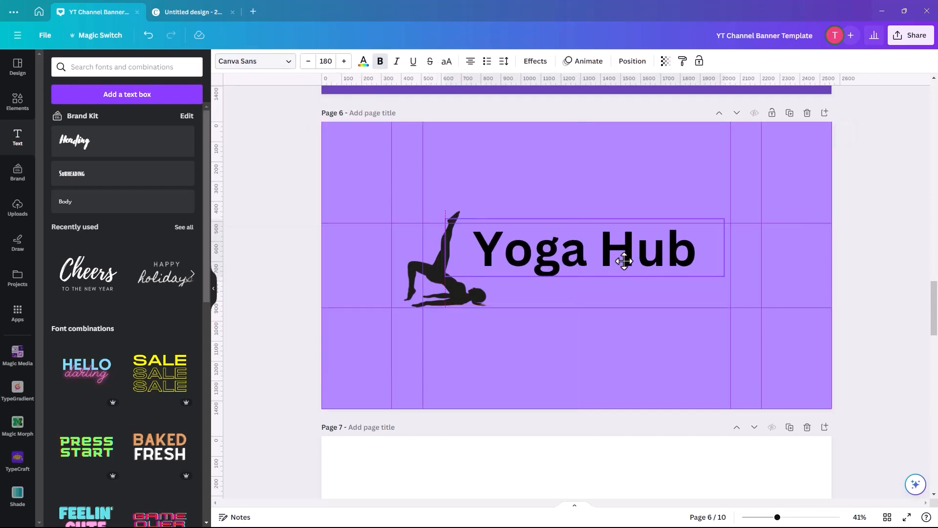
pyautogui.tripleClick(604, 260)
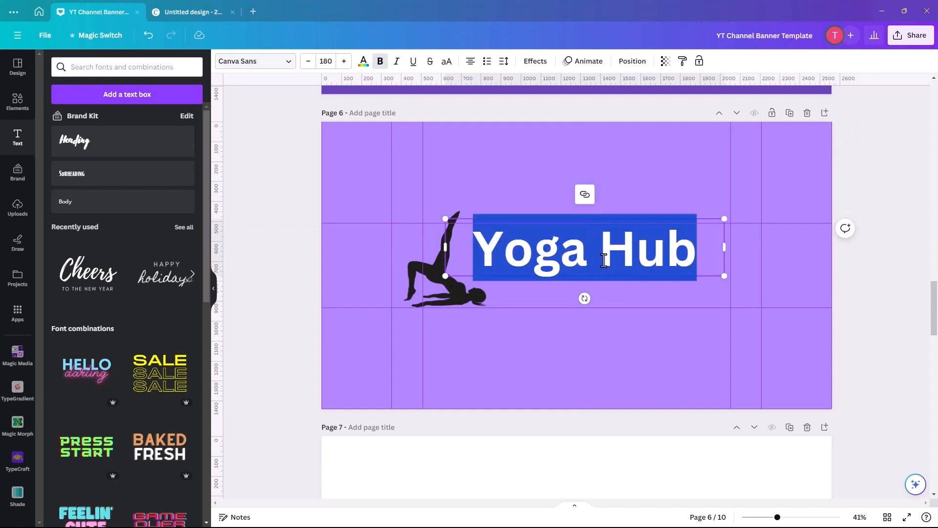
pyautogui.click(287, 63)
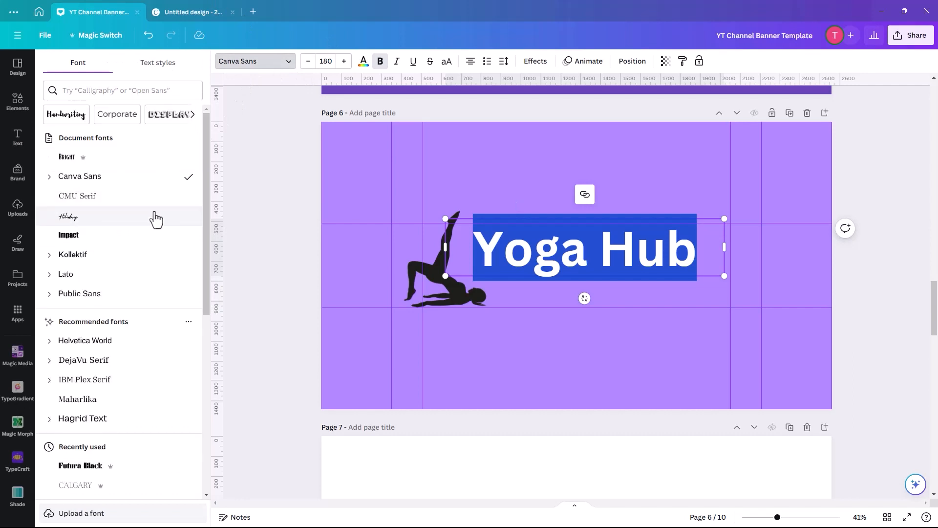
pyautogui.click(73, 236)
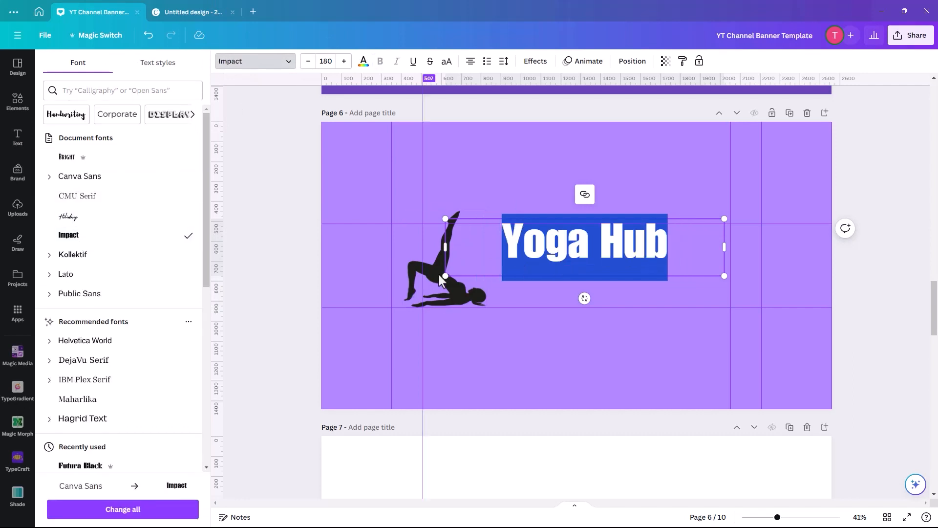
# Enlarge the "Yoga Hub" text to font size 251 and shift it right so it clears the silhouette.
pyautogui.moveTo(445, 276); pyautogui.dragTo(391, 308)
pyautogui.moveTo(724, 288); pyautogui.dragTo(779, 305)
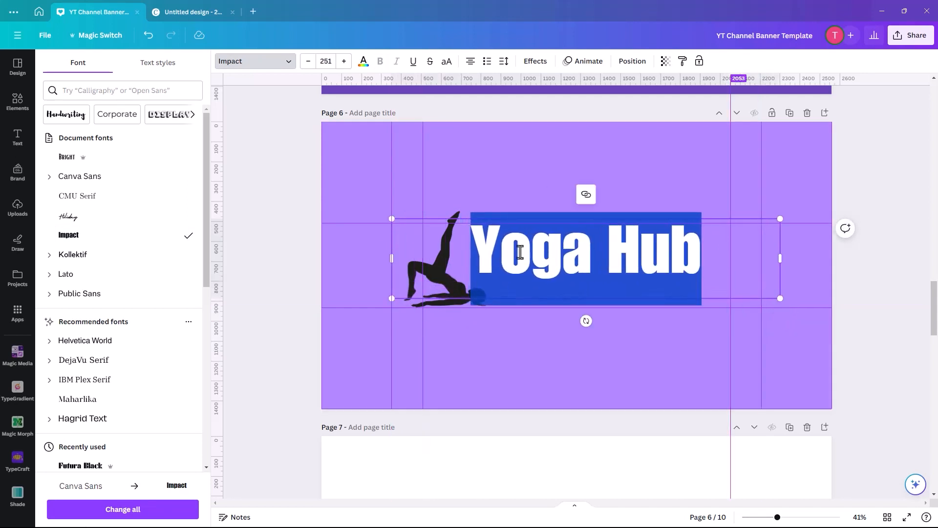
pyautogui.click(545, 353)
pyautogui.moveTo(515, 263)
pyautogui.mouseDown()
pyautogui.moveTo(535, 267)
pyautogui.moveTo(527, 269)
pyautogui.mouseUp()
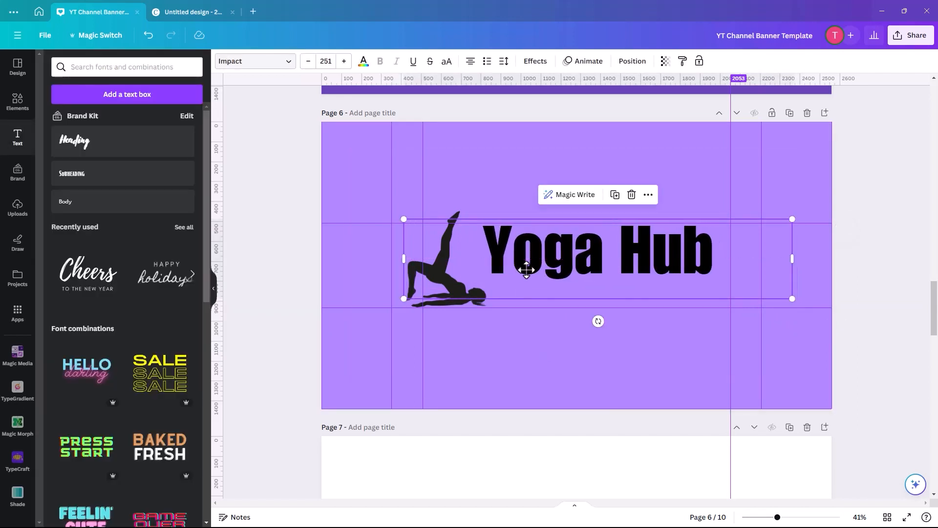
pyautogui.click(553, 348)
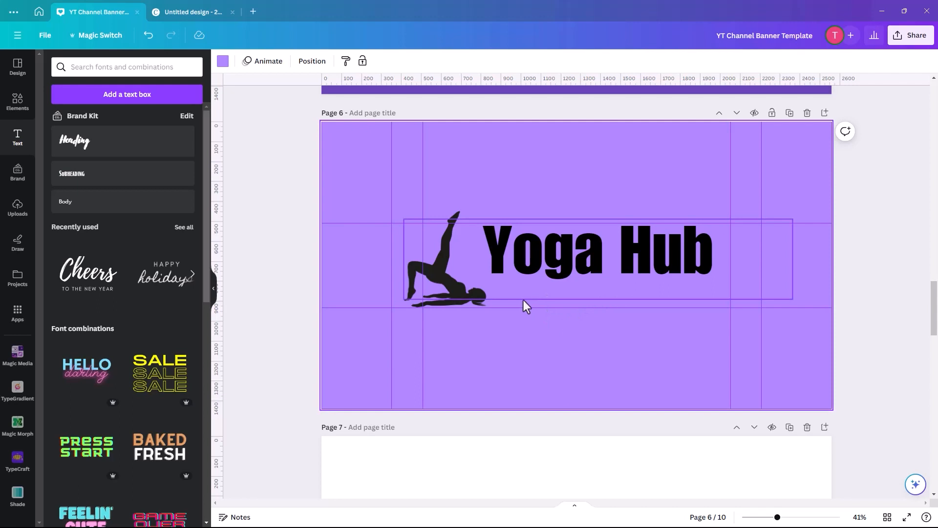
# Add a new text box to page 6 reading "wellness starts here".
pyautogui.press('t')
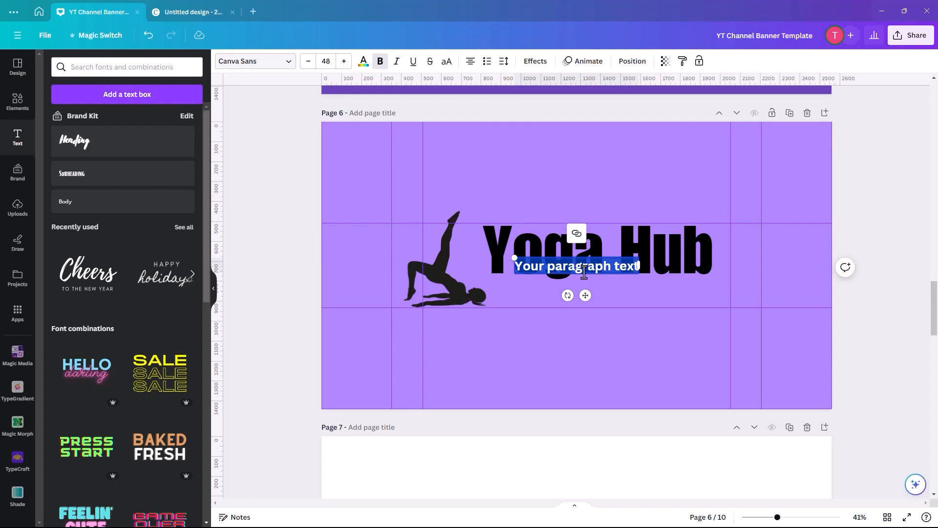
pyautogui.write('Ne')
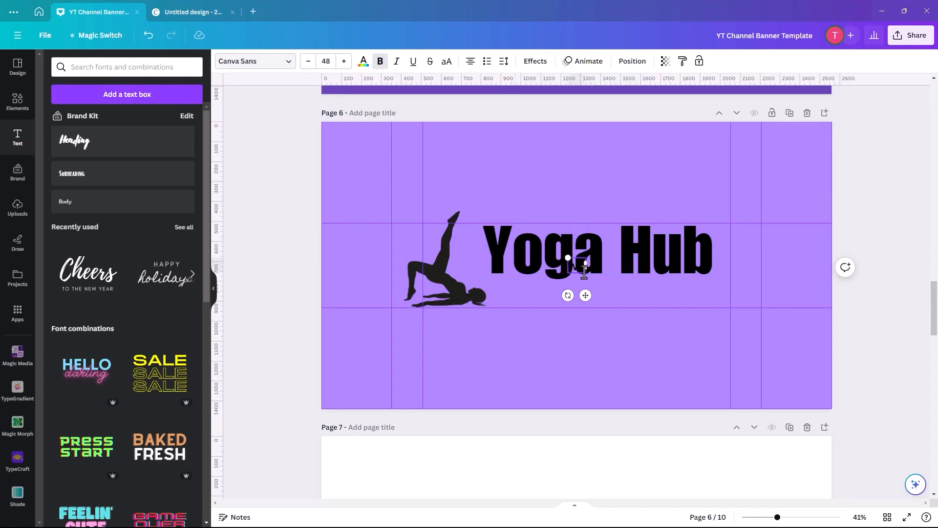
pyautogui.write('ss star')
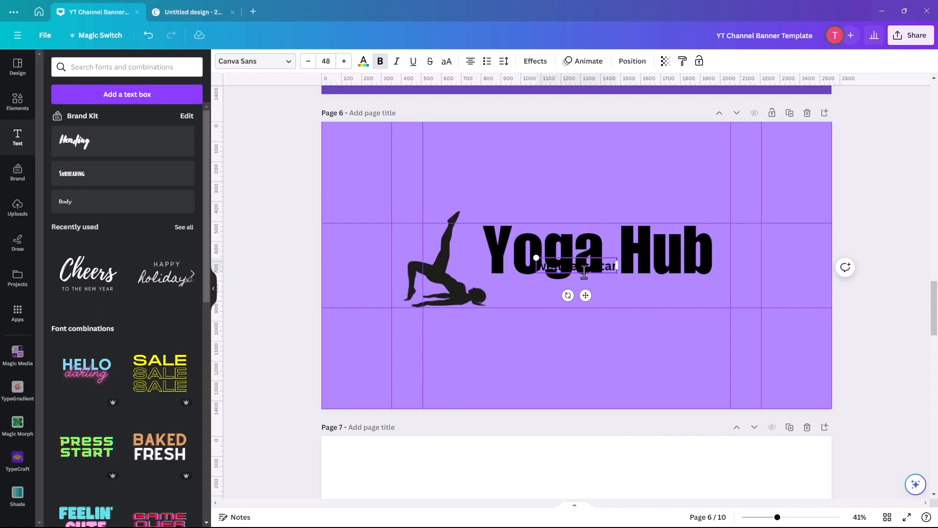
pyautogui.write('ts here')
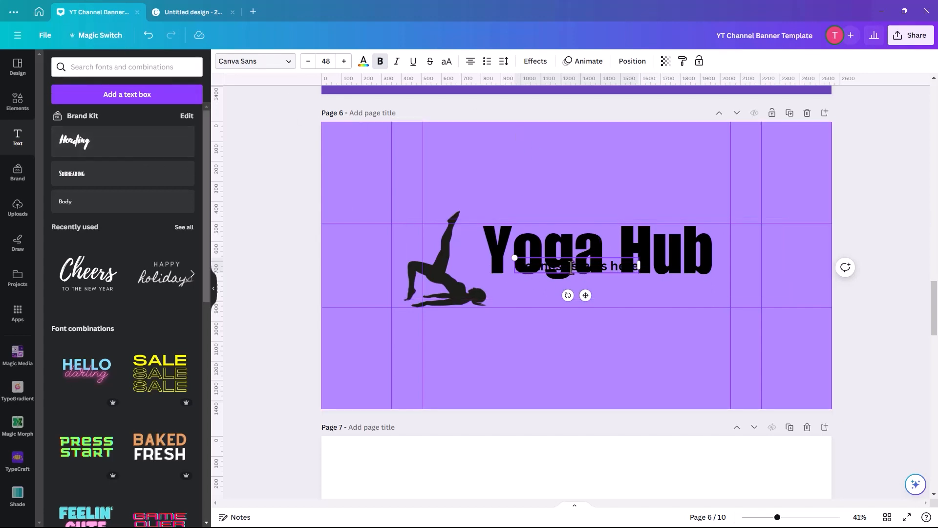
# Place the "wellness starts here" tagline below "Yoga Hub" and enlarge it to font size 58.8.
pyautogui.click(600, 285)
pyautogui.moveTo(597, 265); pyautogui.dragTo(632, 292)
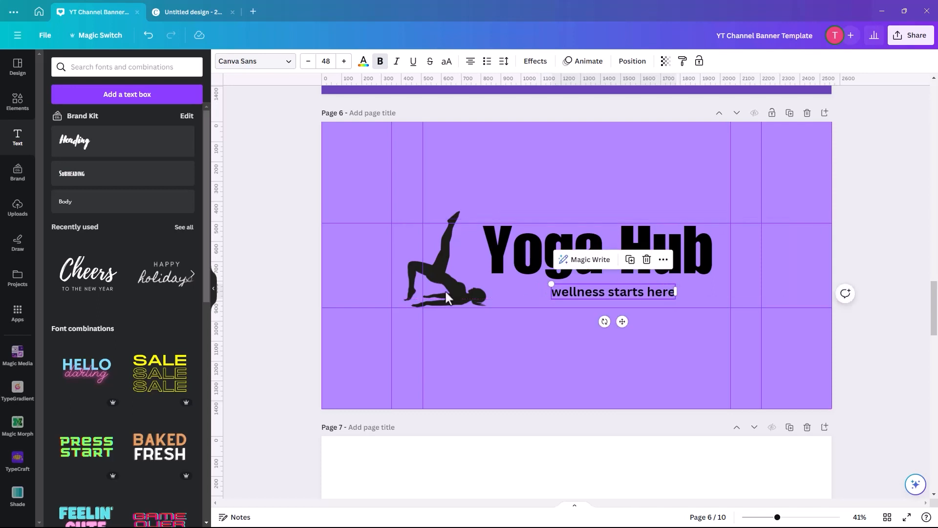
pyautogui.moveTo(547, 283); pyautogui.dragTo(522, 280)
pyautogui.moveTo(599, 291); pyautogui.dragTo(623, 295)
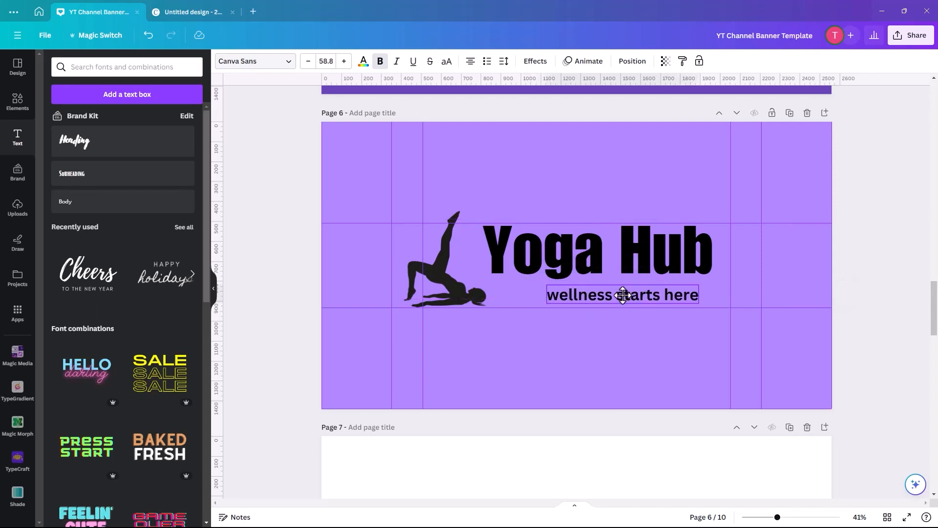
# Change the tagline's font to Holiday, enlarge it to size 129 and place it under the right part of "Yoga Hub".
pyautogui.doubleClick(615, 297)
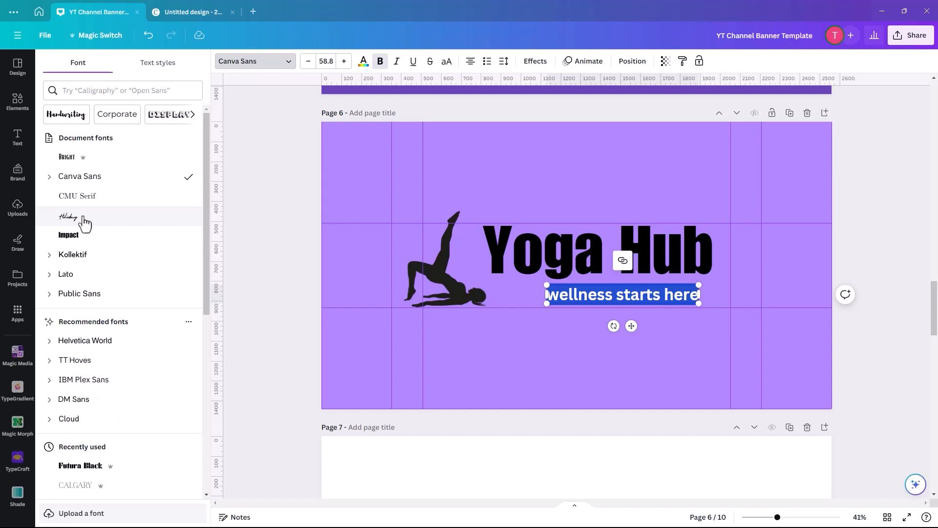
pyautogui.click(83, 219)
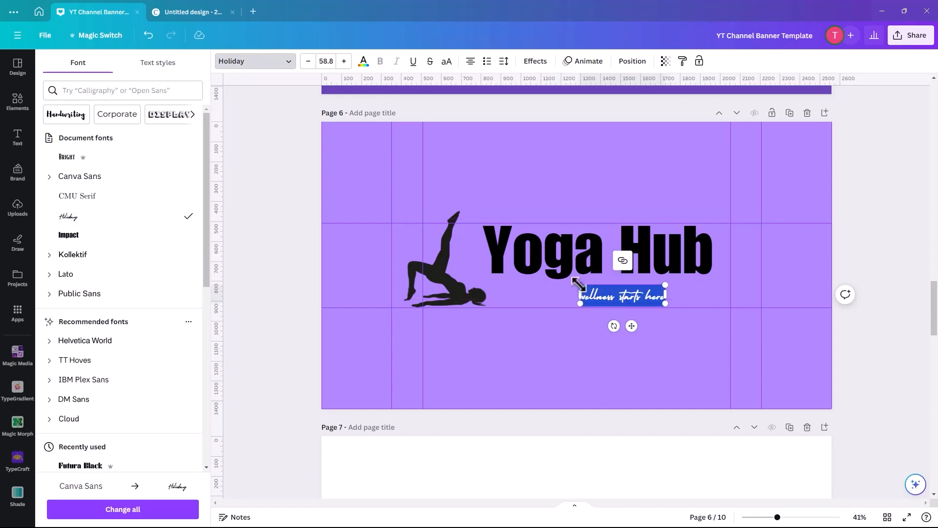
pyautogui.moveTo(578, 283); pyautogui.dragTo(479, 262)
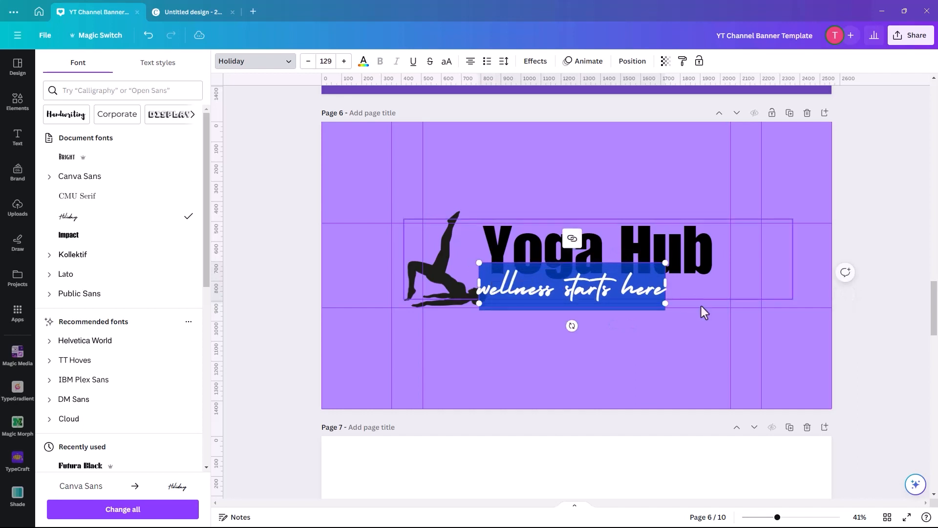
pyautogui.click(620, 349)
pyautogui.moveTo(635, 290); pyautogui.dragTo(693, 297)
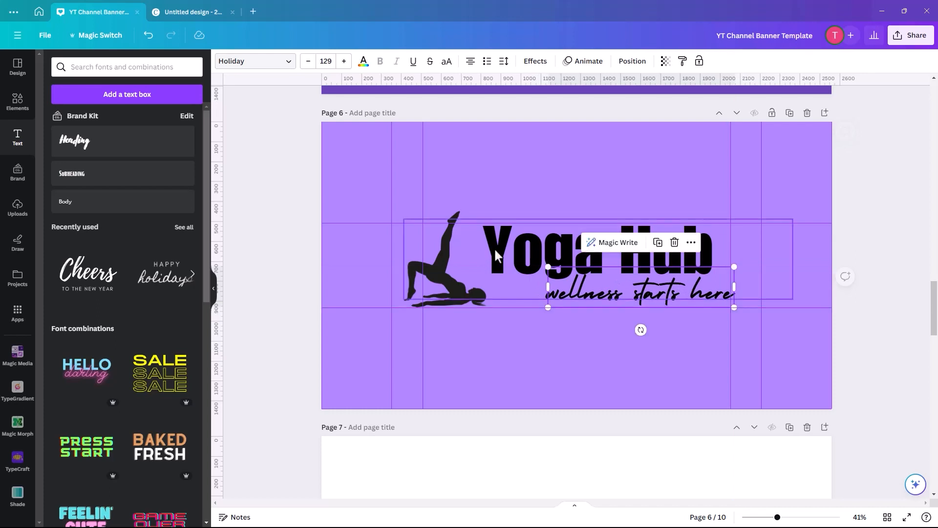
# Set the font size of the "Yoga Hub" text to 190.
pyautogui.click(522, 256)
pyautogui.doubleClick(567, 255)
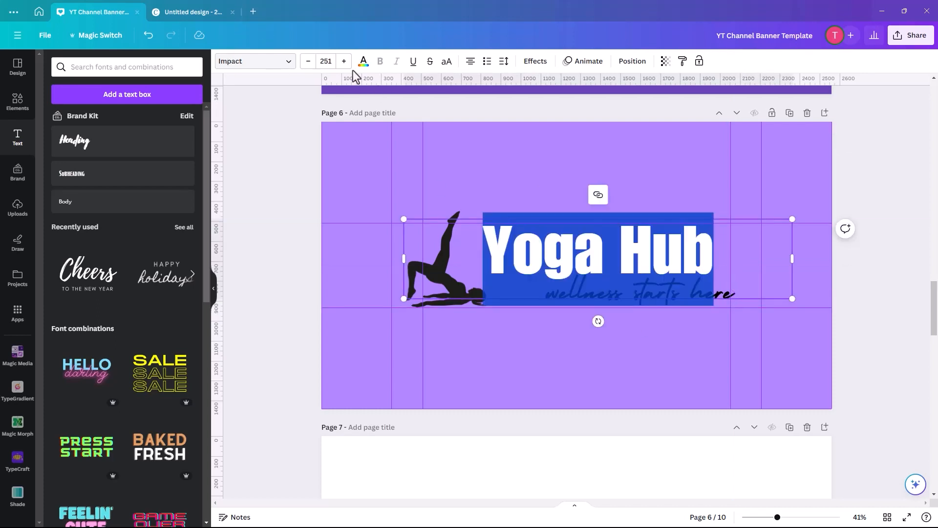
pyautogui.click(323, 62)
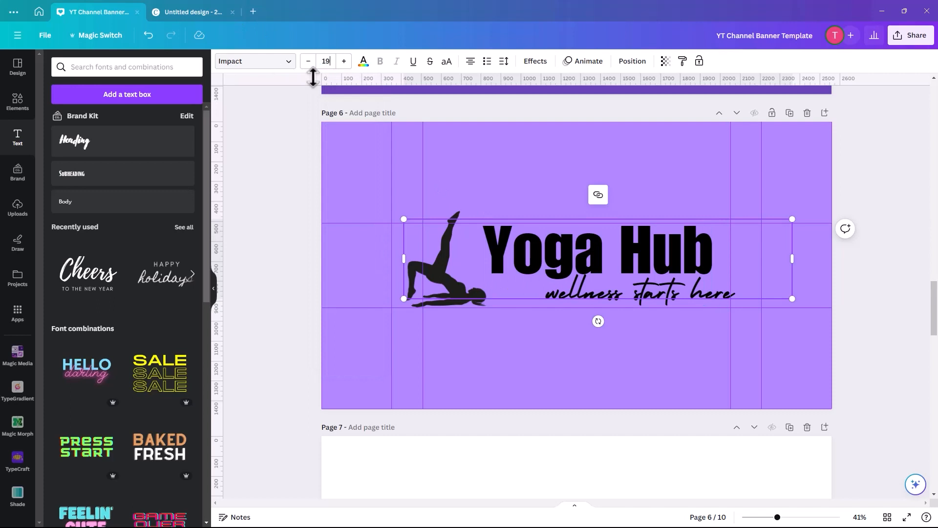
pyautogui.press('Return')
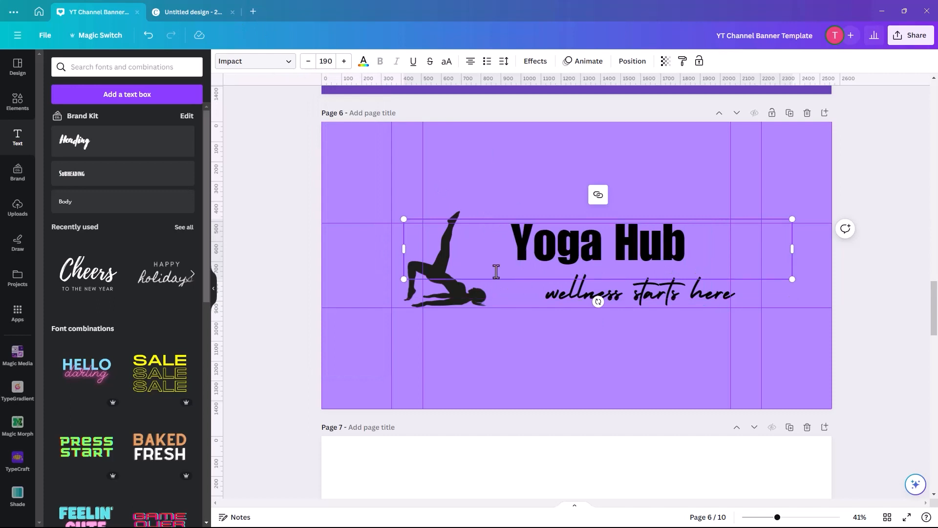
# Scale the "Yoga Hub" text up to font size 225 and reposition it and the tagline within the central mobile area.
pyautogui.moveTo(398, 283); pyautogui.dragTo(335, 328)
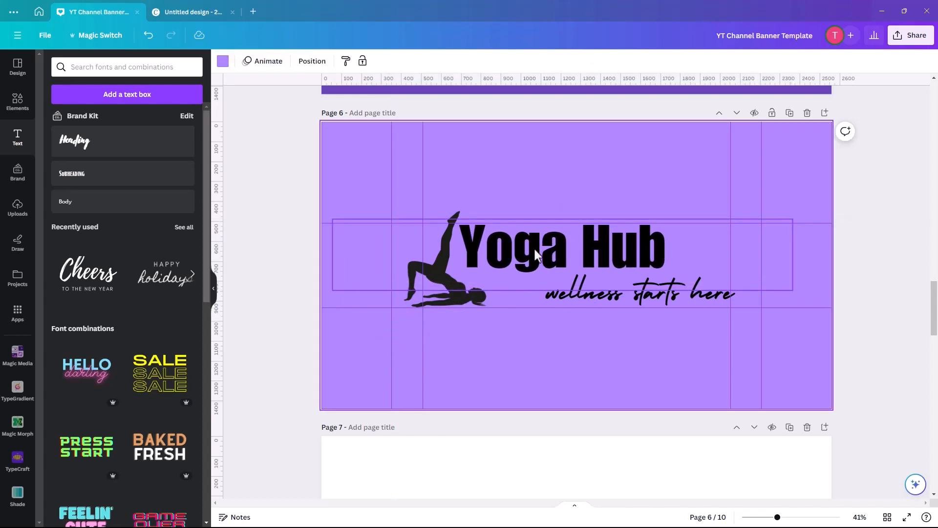
pyautogui.moveTo(533, 248); pyautogui.dragTo(559, 255)
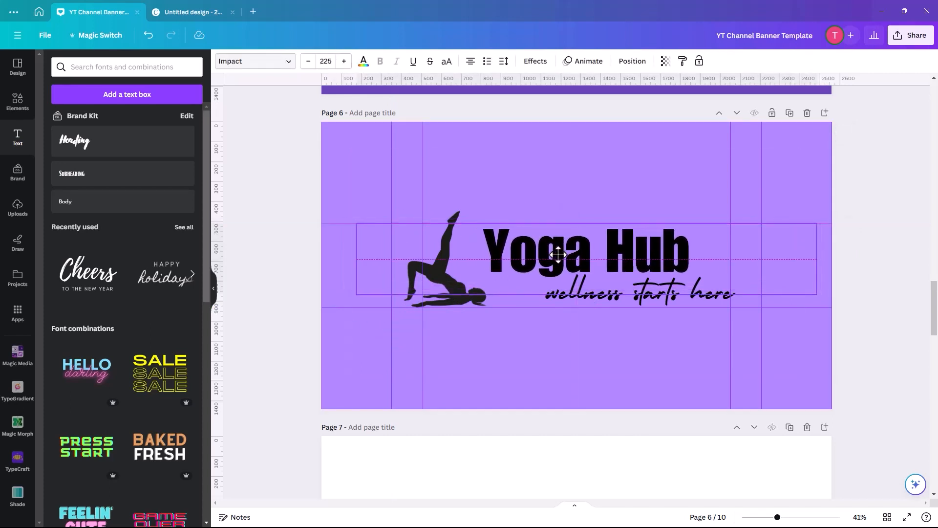
pyautogui.click(576, 300)
pyautogui.moveTo(576, 300); pyautogui.dragTo(569, 299)
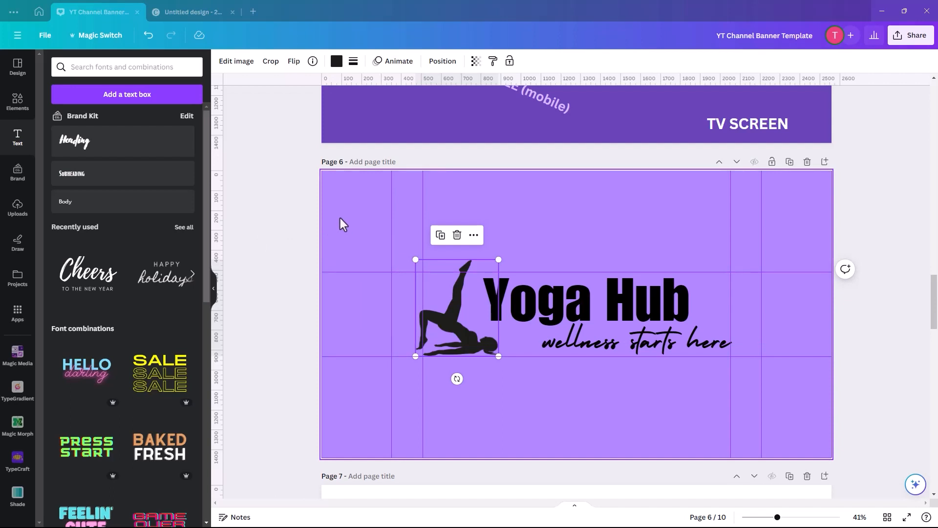
# Search the element graphics for "shapes" and add the pink hand-drawn burst to the left of the silhouette.
pyautogui.click(14, 106)
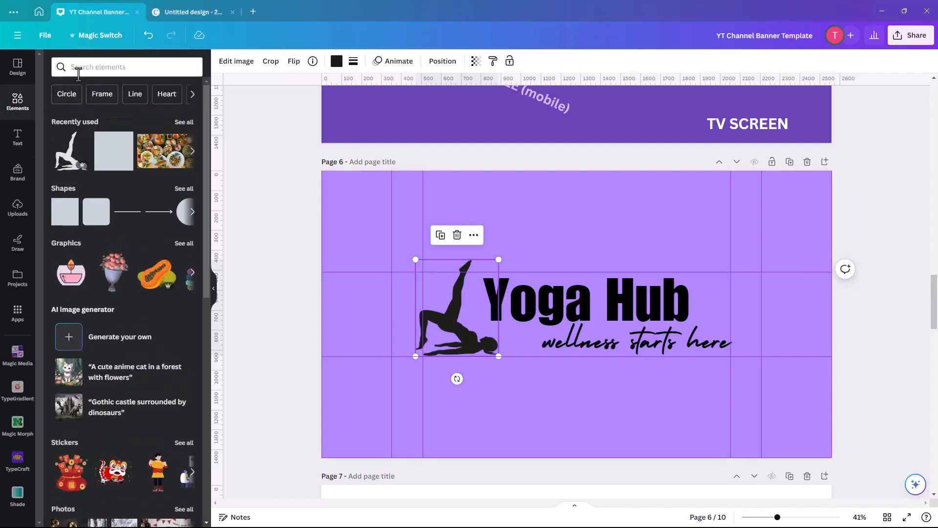
pyautogui.click(79, 70)
pyautogui.click(74, 135)
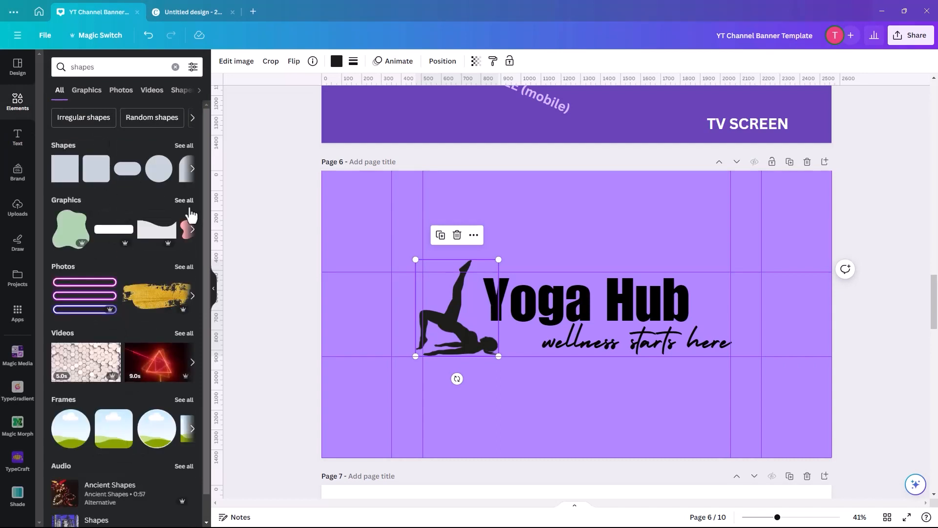
pyautogui.click(66, 200)
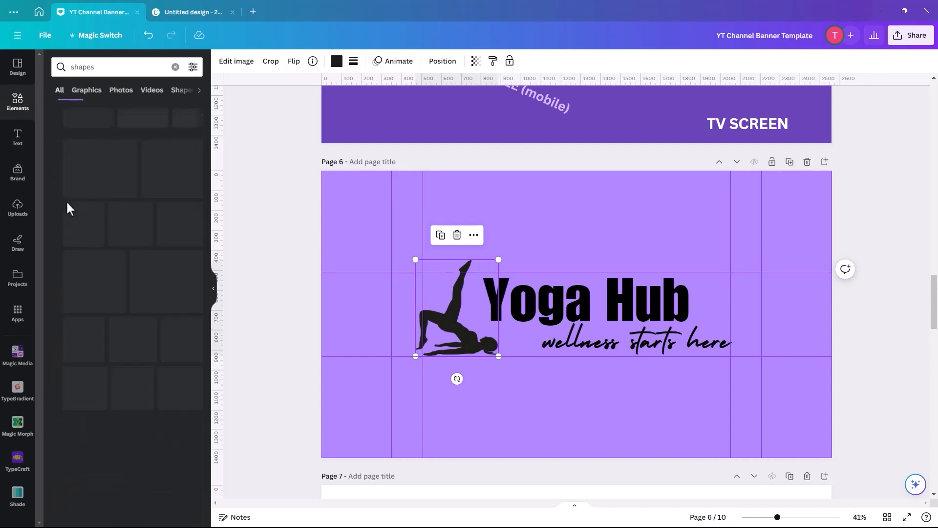
pyautogui.moveTo(128, 268)
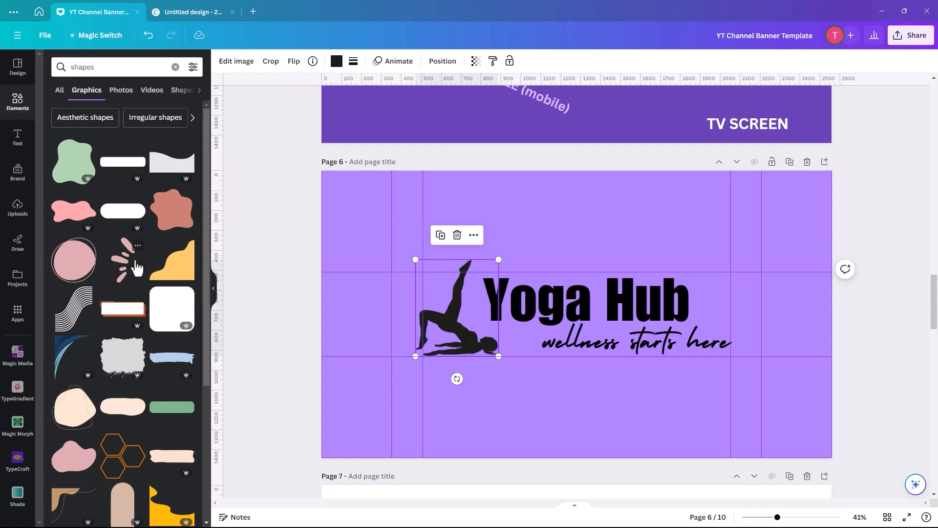
pyautogui.click(128, 269)
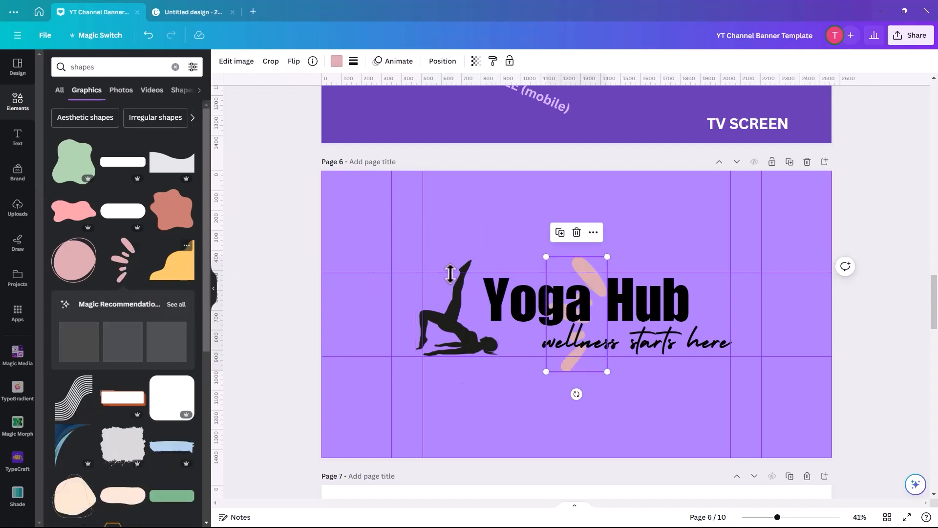
pyautogui.moveTo(575, 259)
pyautogui.mouseDown()
pyautogui.moveTo(386, 251)
pyautogui.moveTo(402, 248)
pyautogui.mouseUp()
# Recolor the burst shape light pink, enlarge it slightly and move it down and left, away from the silhouette.
pyautogui.click(336, 61)
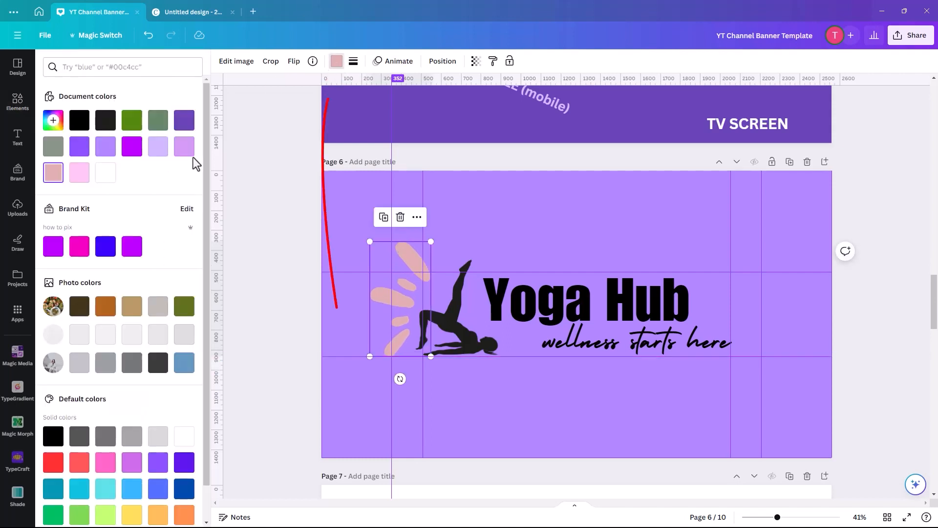
pyautogui.click(79, 172)
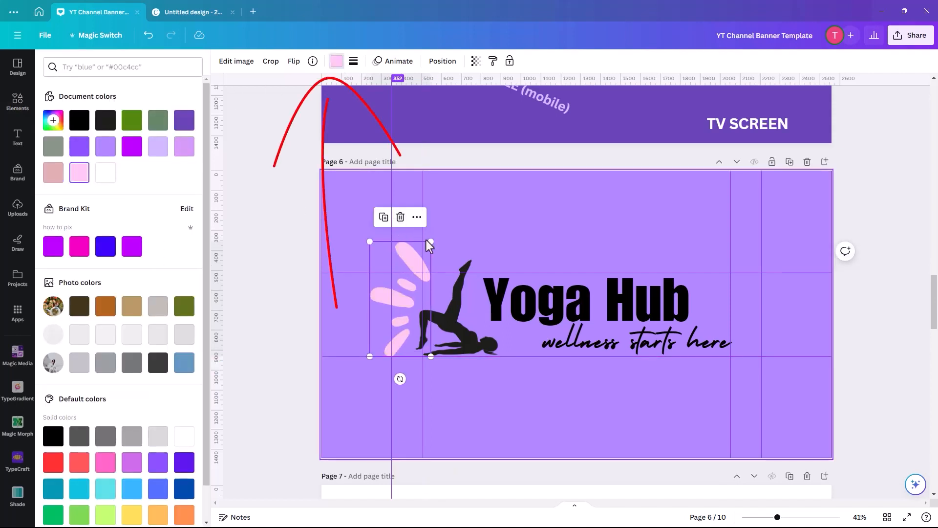
pyautogui.moveTo(434, 232); pyautogui.dragTo(438, 228)
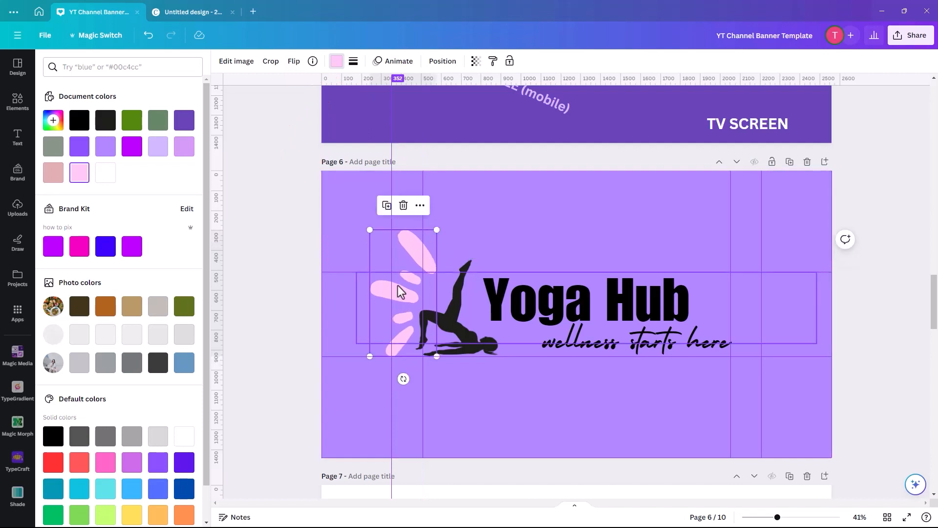
pyautogui.moveTo(383, 295); pyautogui.dragTo(365, 304)
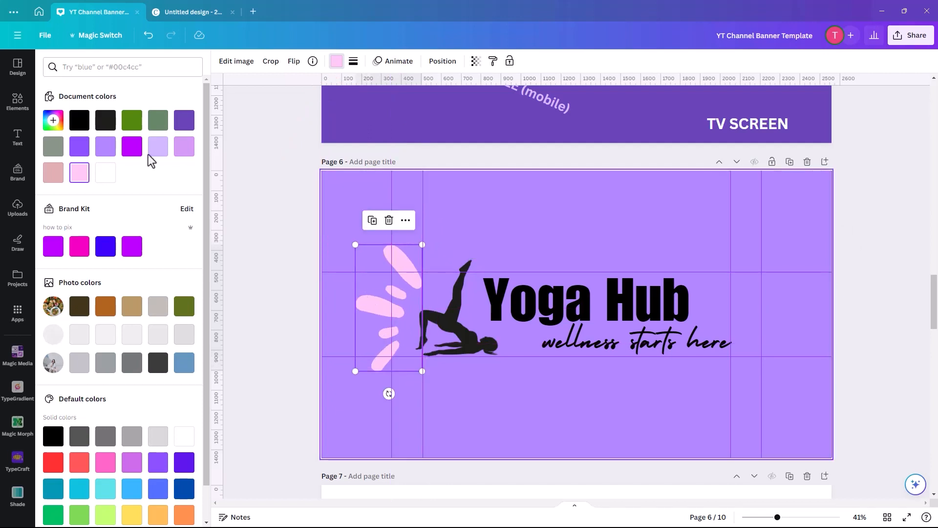
# Find graphics similar to the recently used pink burst and add the pink double-zigzag shape to the banner.
pyautogui.click(17, 105)
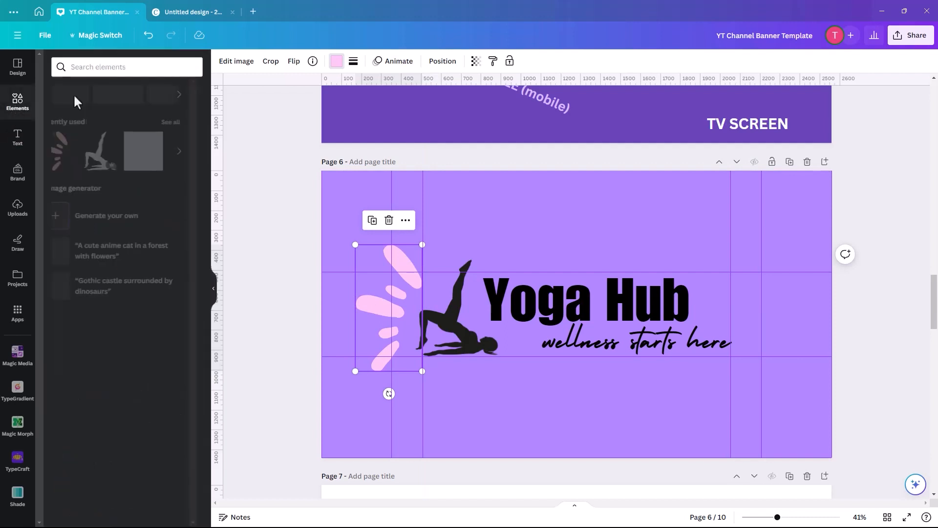
pyautogui.rightClick(71, 153)
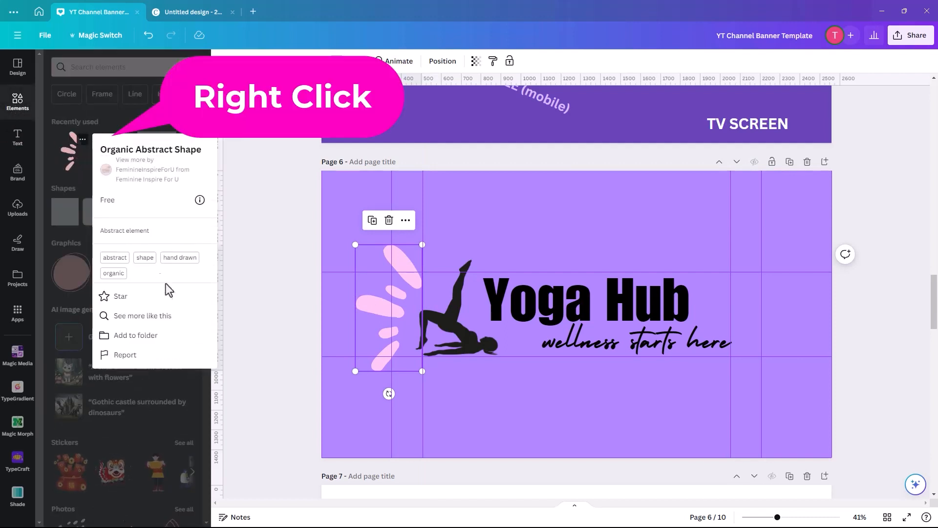
pyautogui.click(142, 317)
pyautogui.scroll(-10, 156, 353)
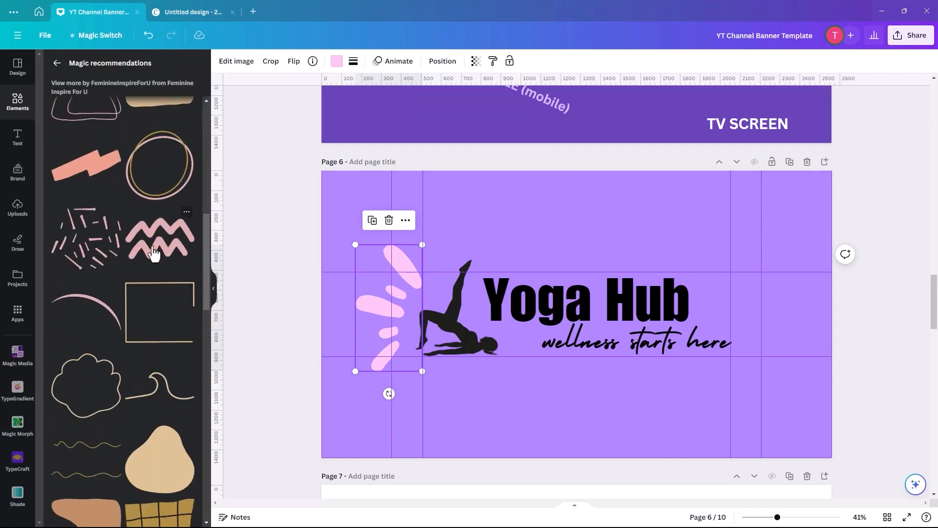
pyautogui.click(154, 253)
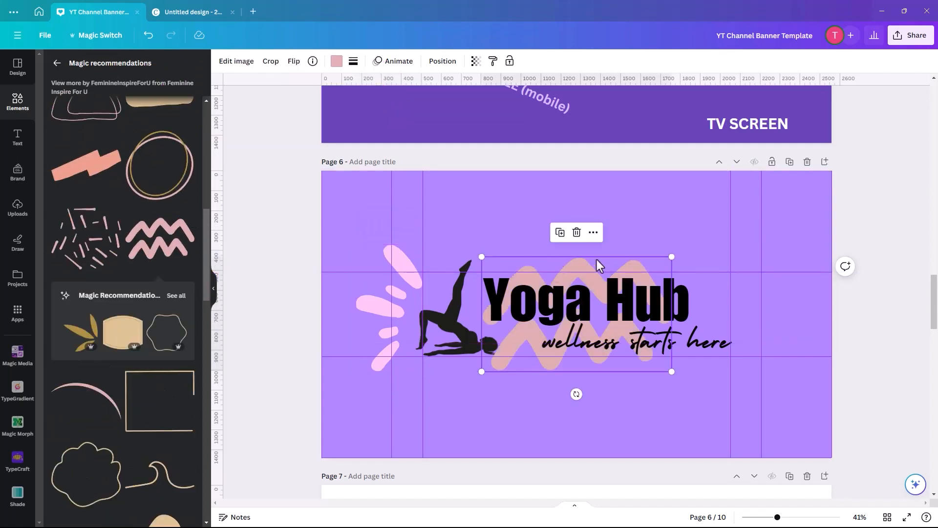
# Move the zigzag shape to the banner's upper-right area, rotate it diagonally and shrink it clear of the title.
pyautogui.moveTo(580, 269); pyautogui.dragTo(764, 226)
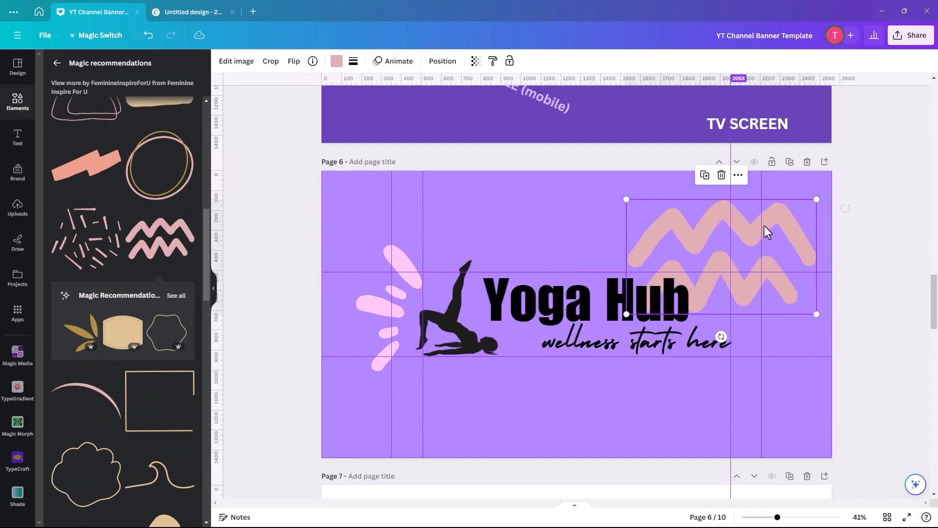
pyautogui.moveTo(721, 337); pyautogui.dragTo(654, 291)
pyautogui.moveTo(745, 312); pyautogui.dragTo(768, 315)
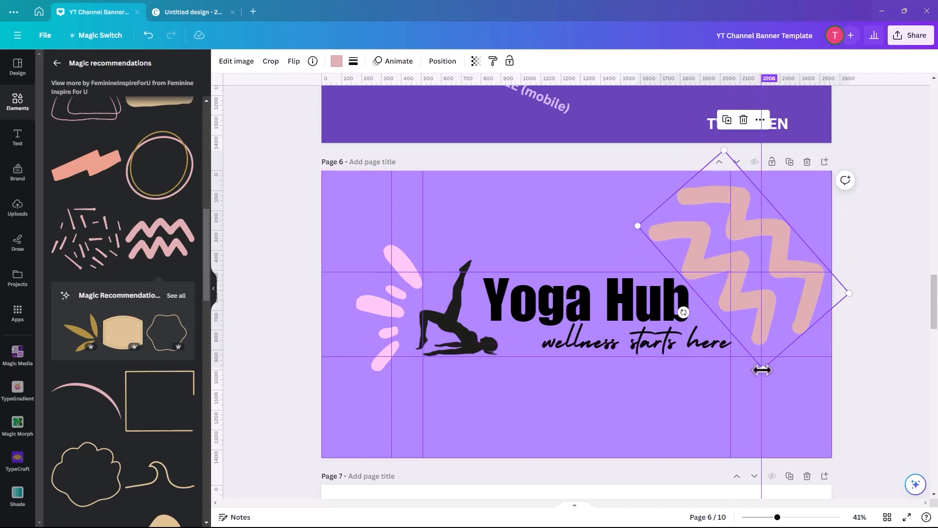
pyautogui.moveTo(848, 291); pyautogui.dragTo(806, 284)
pyautogui.moveTo(760, 236); pyautogui.dragTo(783, 223)
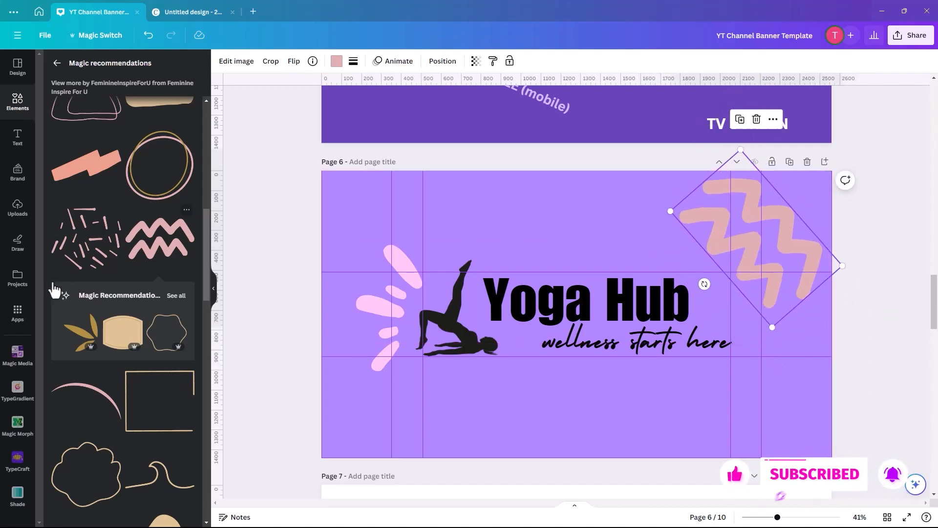
# Add the scattered-dashes graphic, place it between the silhouette's head and the tagline, and shrink it slightly.
pyautogui.click(93, 258)
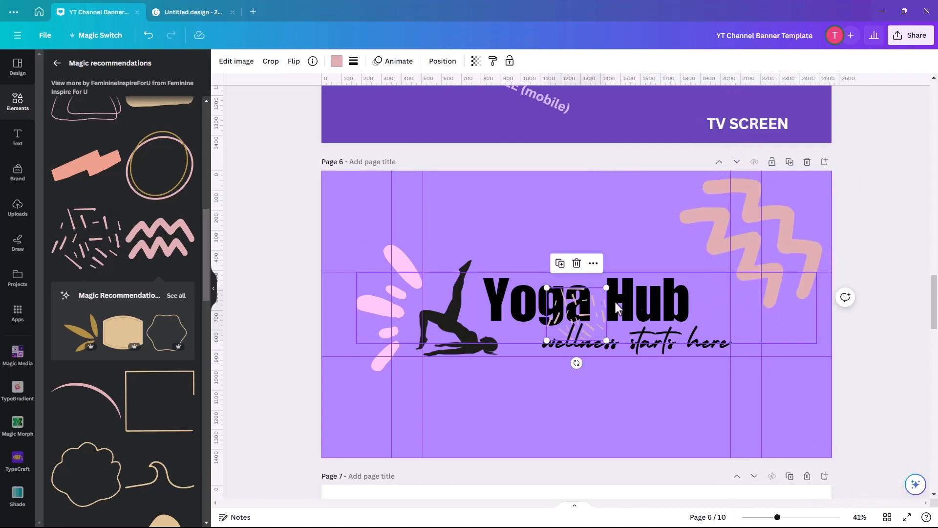
pyautogui.click(580, 315)
pyautogui.click(573, 301)
pyautogui.moveTo(573, 300); pyautogui.dragTo(521, 347)
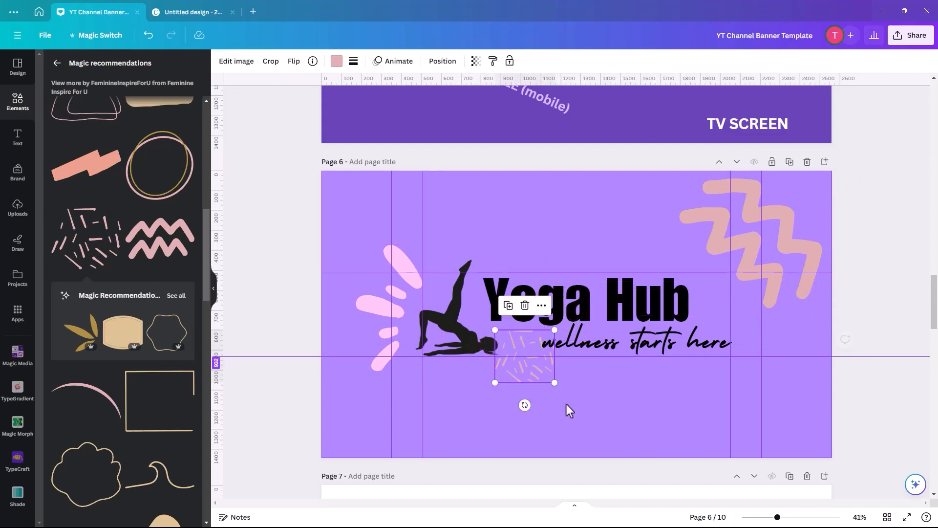
pyautogui.moveTo(553, 381); pyautogui.dragTo(533, 373)
# Recolor the scattered dashes and the zigzag shape with the same light pink as the burst.
pyautogui.click(336, 61)
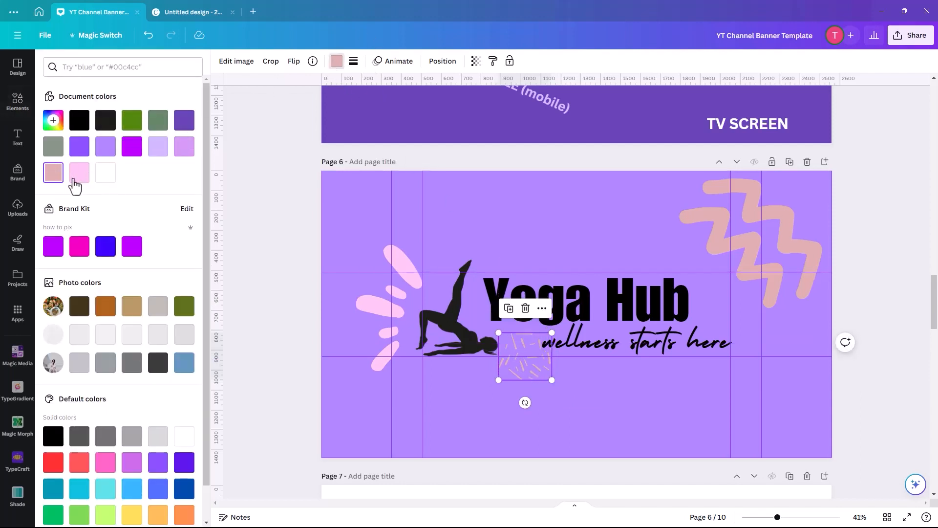
pyautogui.click(78, 175)
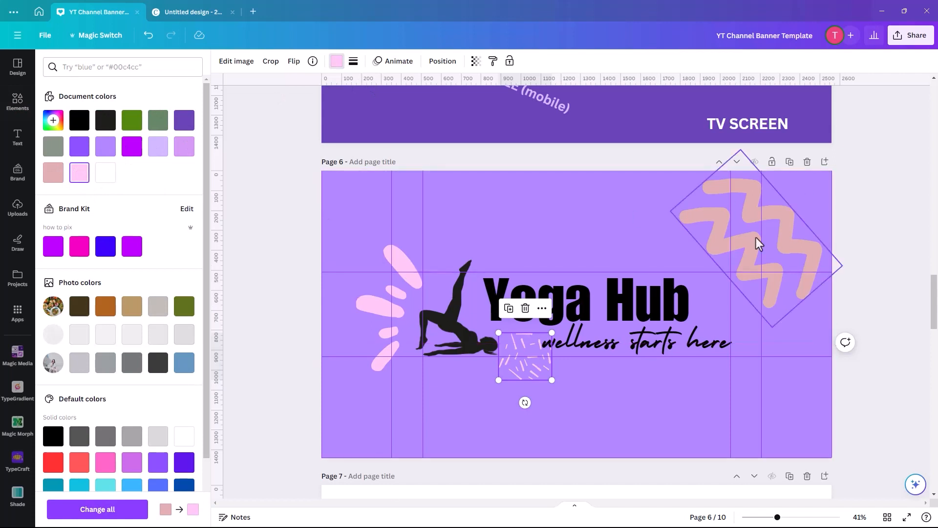
pyautogui.click(720, 229)
pyautogui.click(336, 63)
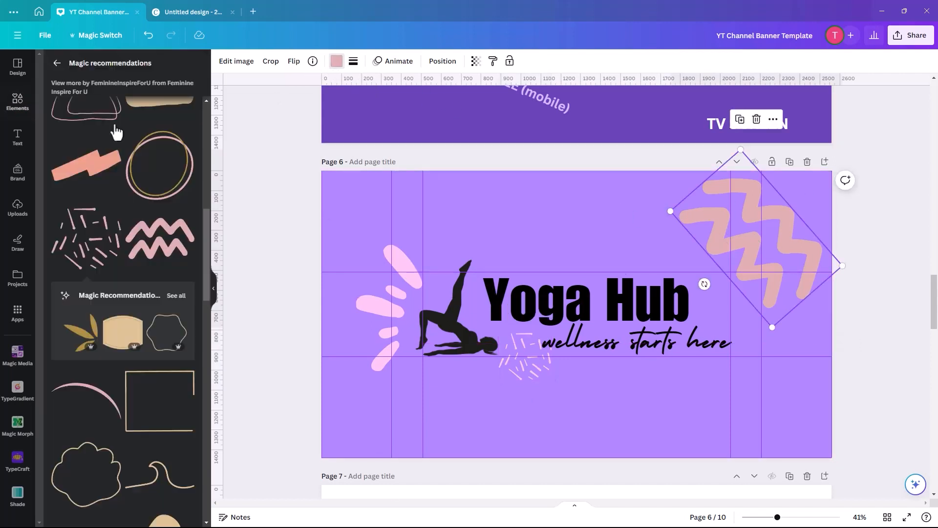
pyautogui.click(336, 63)
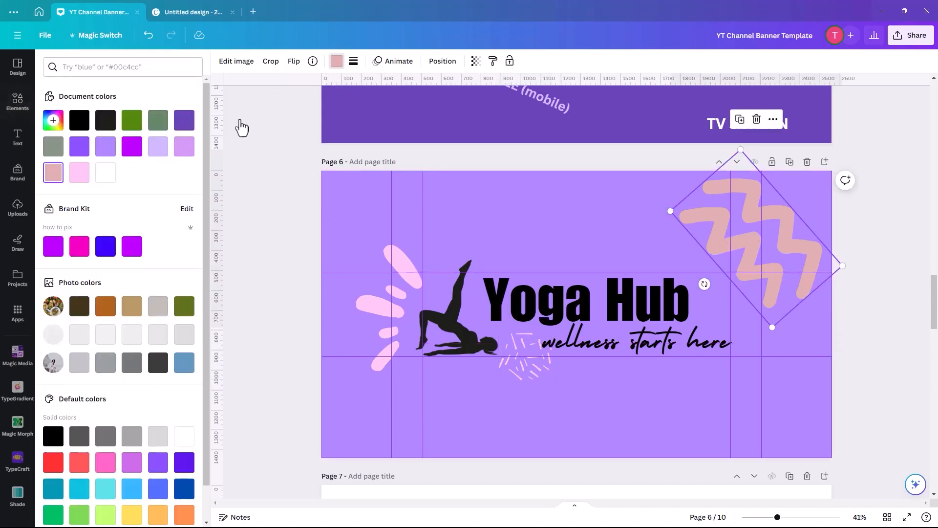
pyautogui.click(80, 172)
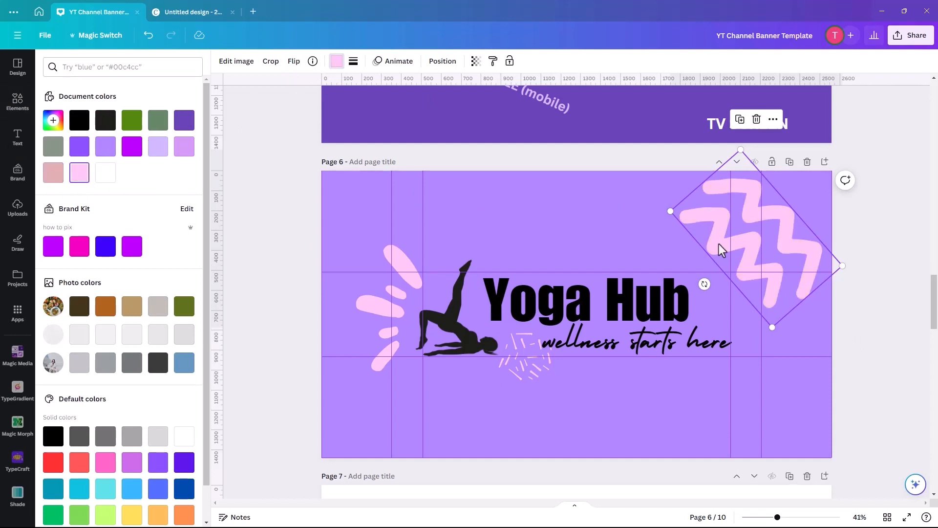
# Nudge the zigzag shape slightly down and left so it sits fully inside the banner page.
pyautogui.moveTo(721, 249); pyautogui.dragTo(664, 251)
pyautogui.click(272, 203)
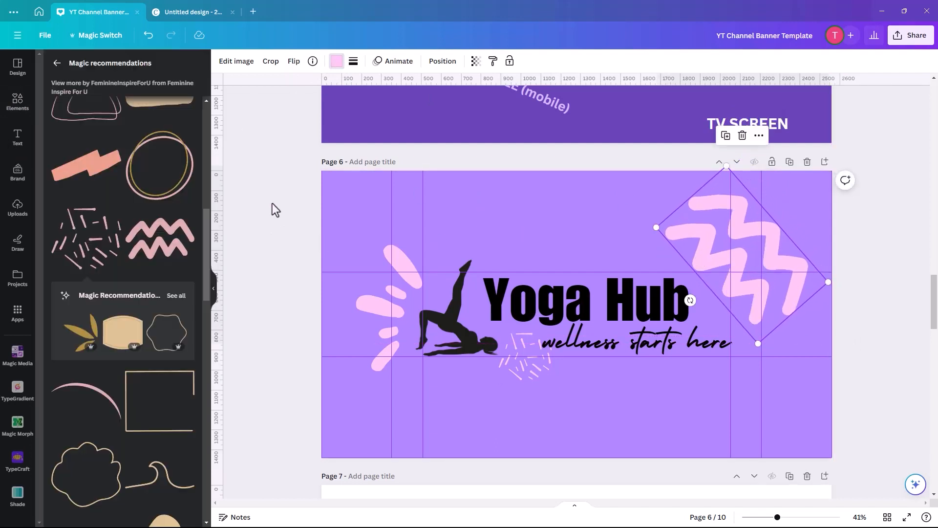
pyautogui.click(867, 226)
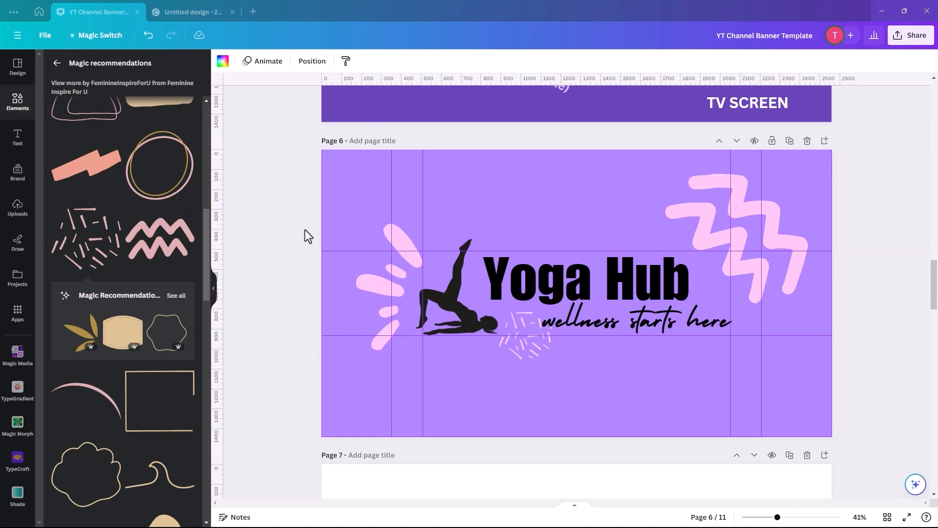
# Go to the blank page 7 and search the element photos for "food background".
pyautogui.scroll(-5, 296, 278)
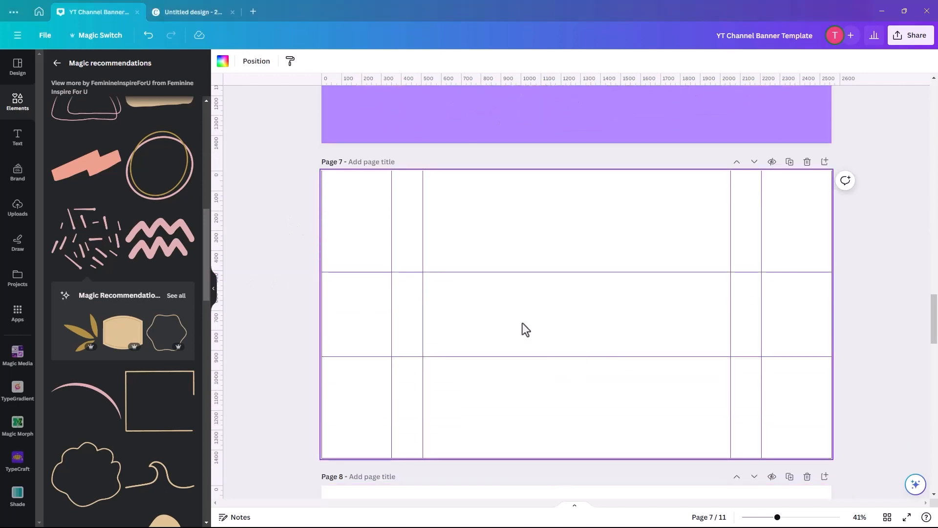
pyautogui.click(16, 103)
pyautogui.click(85, 67)
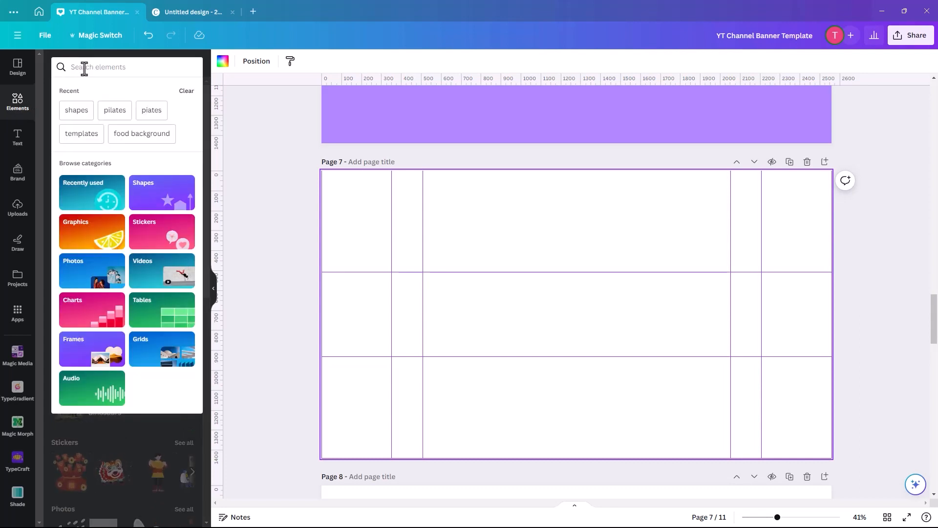
pyautogui.write('foo')
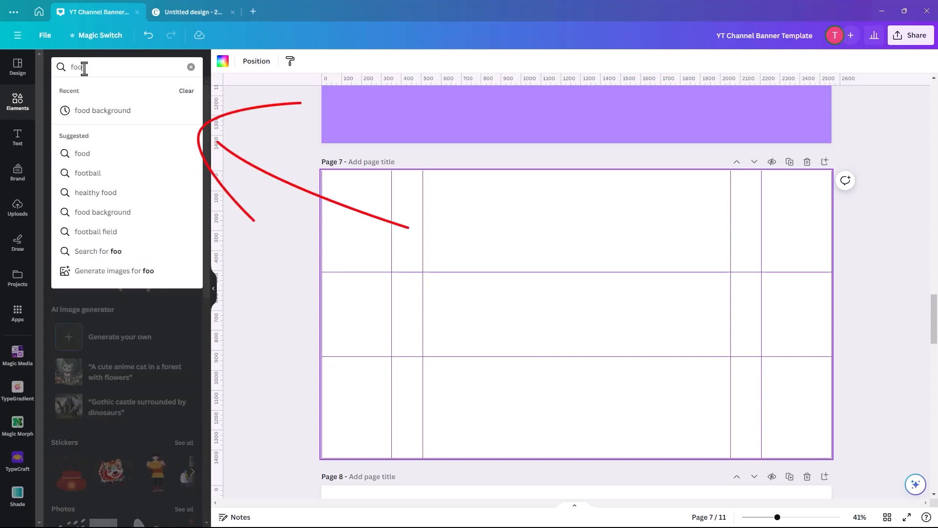
pyautogui.click(78, 111)
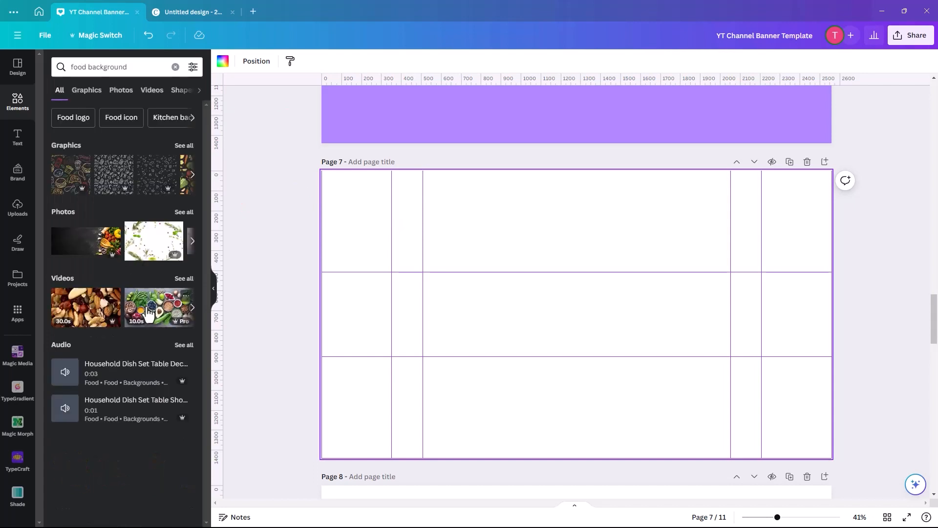
pyautogui.click(62, 213)
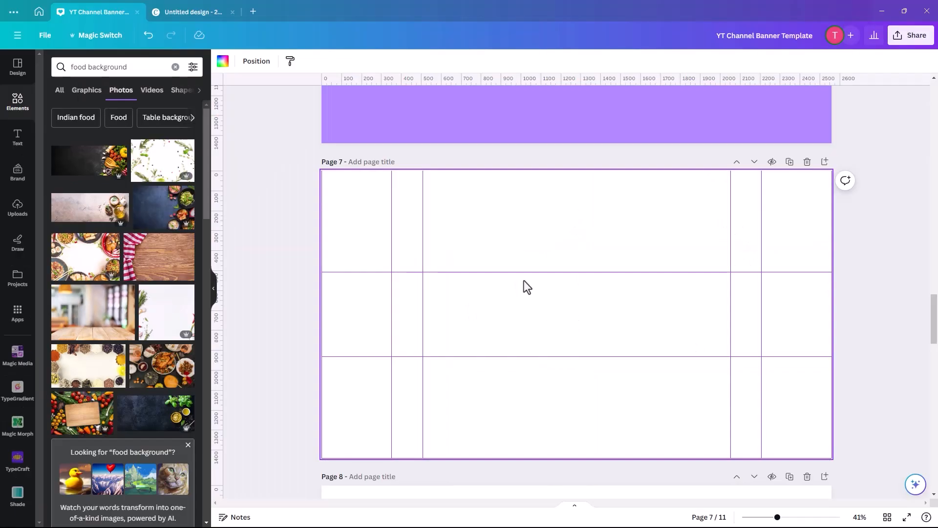
# Try the cutting board and vegetables photo as page 7's background, aligned to the page corner and enlarged to cover it.
pyautogui.click(83, 422)
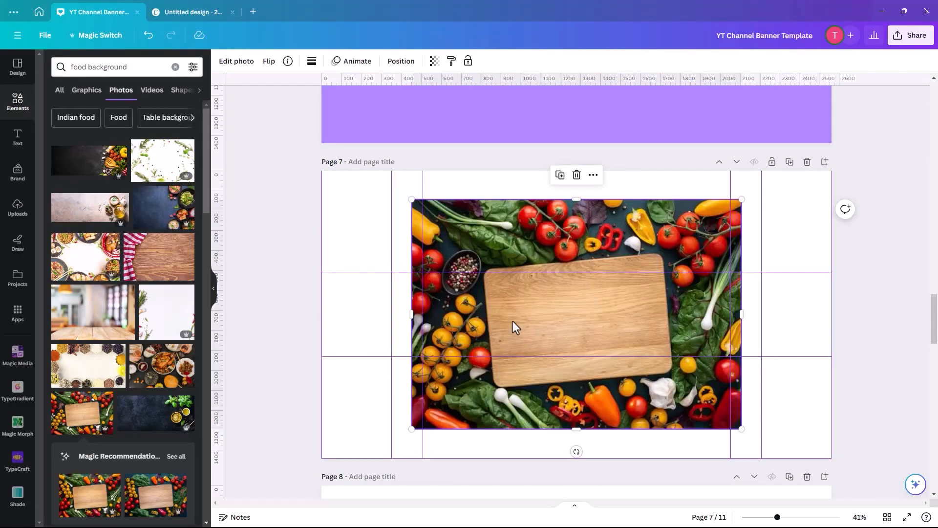
pyautogui.moveTo(512, 321); pyautogui.dragTo(478, 307)
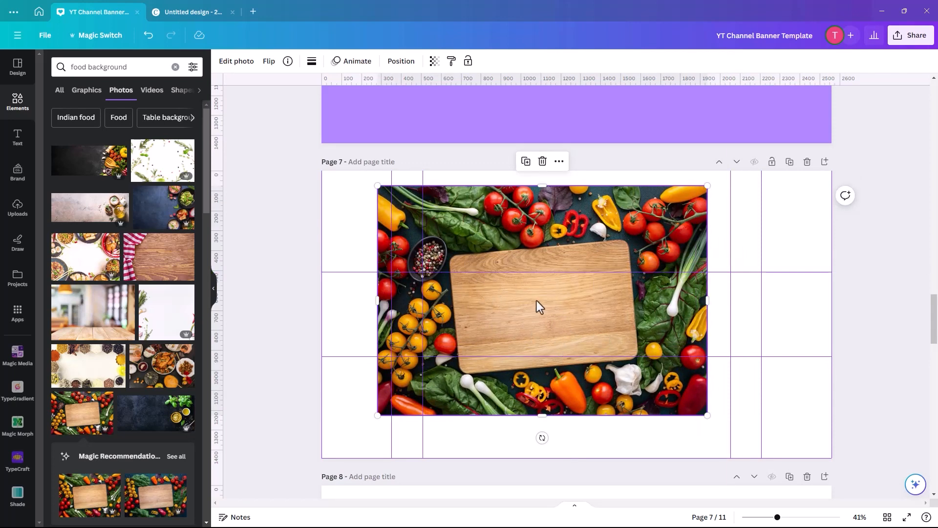
pyautogui.moveTo(536, 301); pyautogui.dragTo(489, 283)
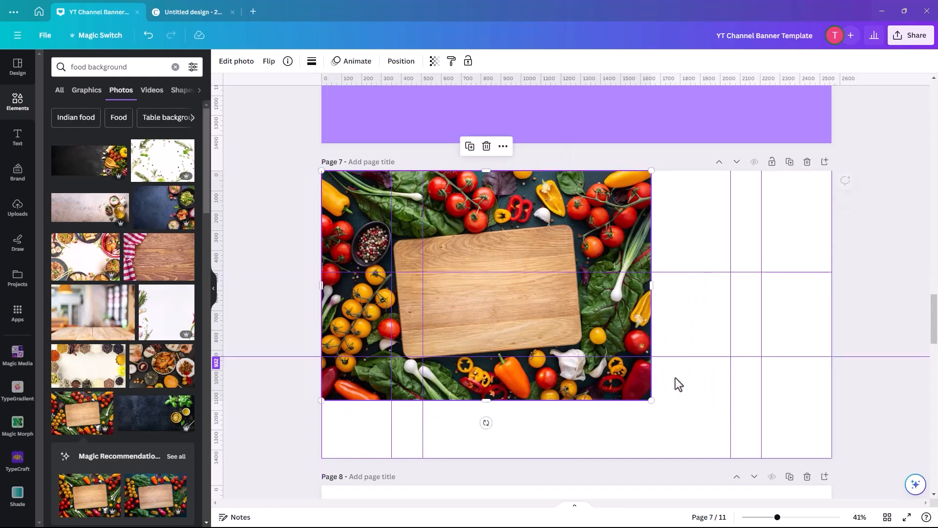
pyautogui.moveTo(652, 400); pyautogui.dragTo(863, 478)
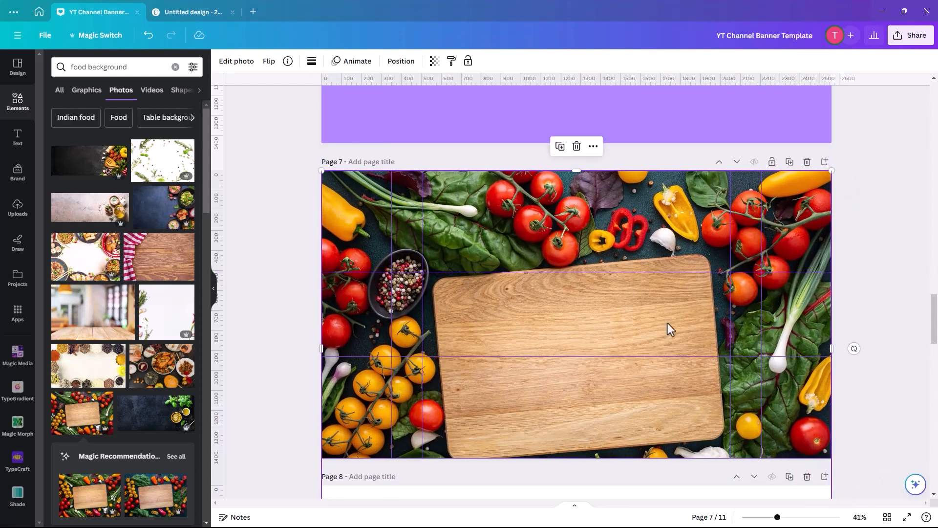
pyautogui.moveTo(515, 223); pyautogui.dragTo(515, 183)
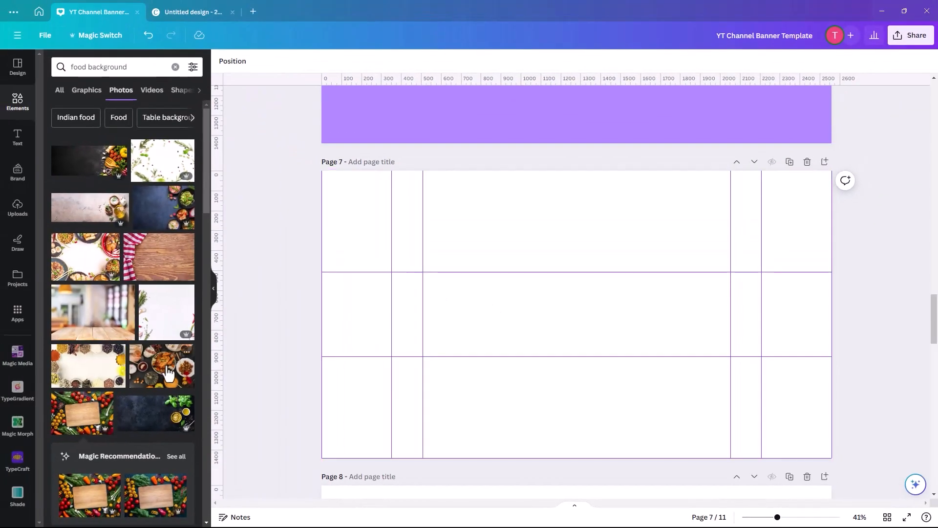
# Add the photo of assorted food bowls and plates to page 7, enlarge it to cover the page and center it horizontally.
pyautogui.scroll(-2, 132, 337)
pyautogui.scroll(-5, 132, 325)
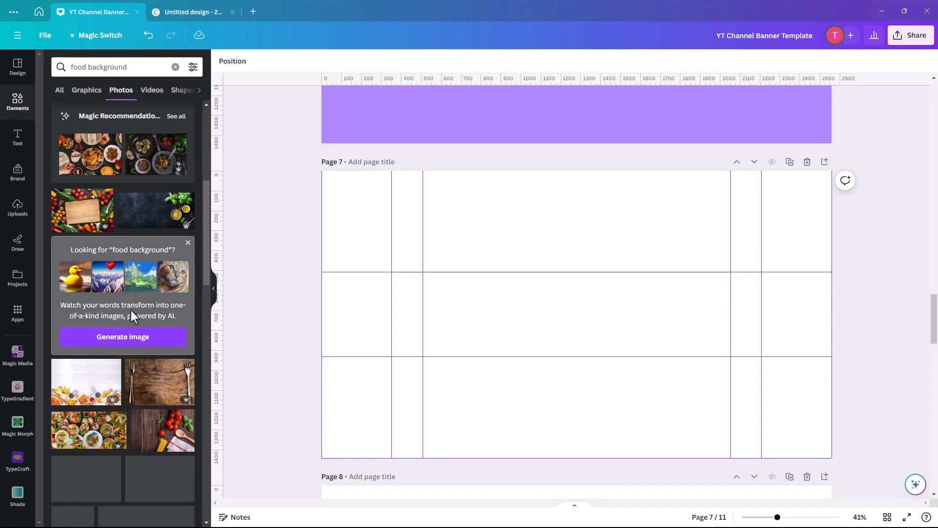
pyautogui.scroll(-3, 131, 312)
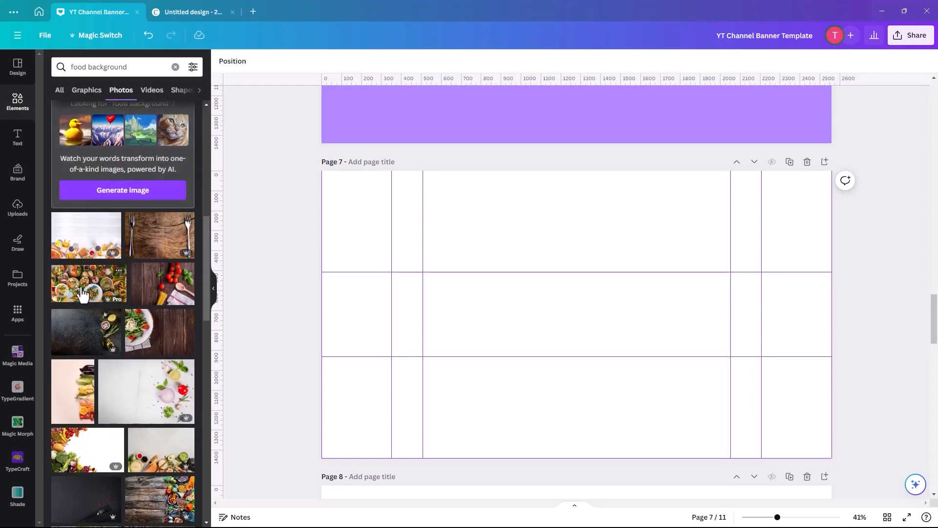
pyautogui.click(91, 291)
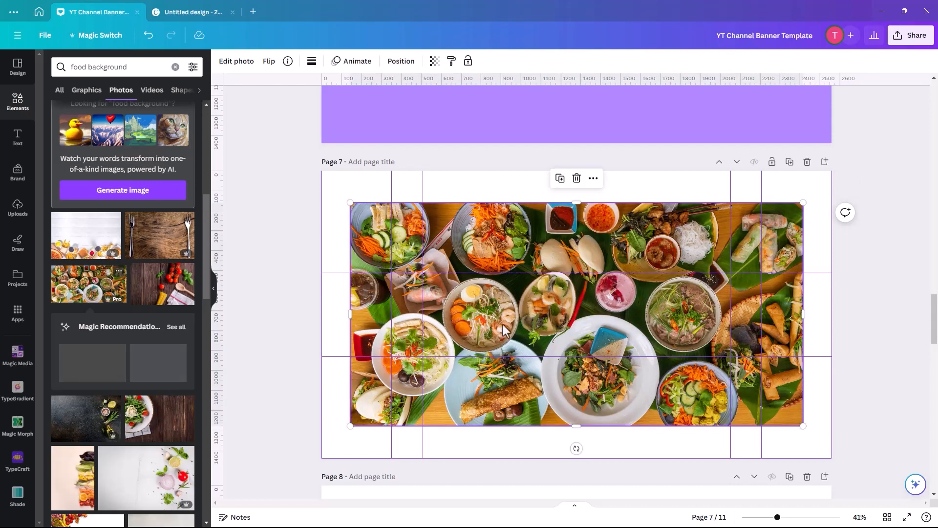
pyautogui.moveTo(527, 371); pyautogui.dragTo(495, 334)
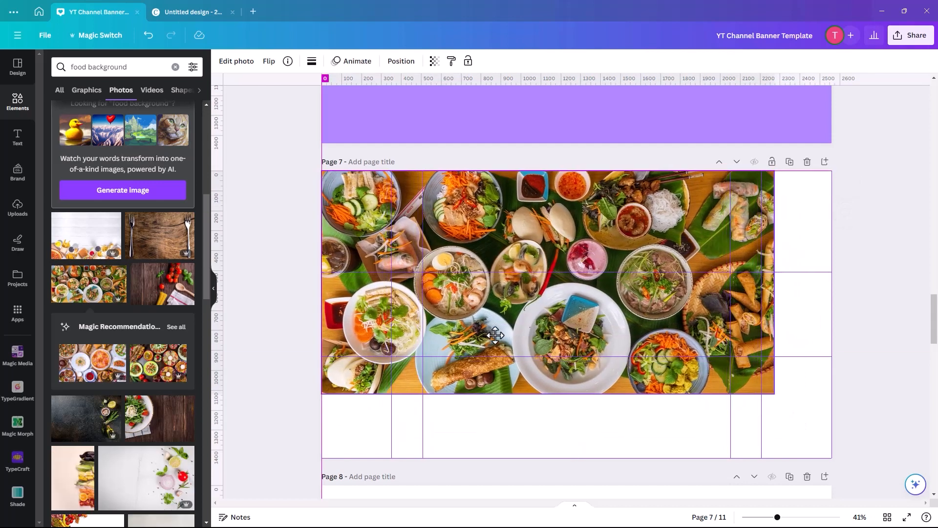
pyautogui.moveTo(772, 393); pyautogui.dragTo(904, 461)
pyautogui.moveTo(620, 411); pyautogui.dragTo(587, 410)
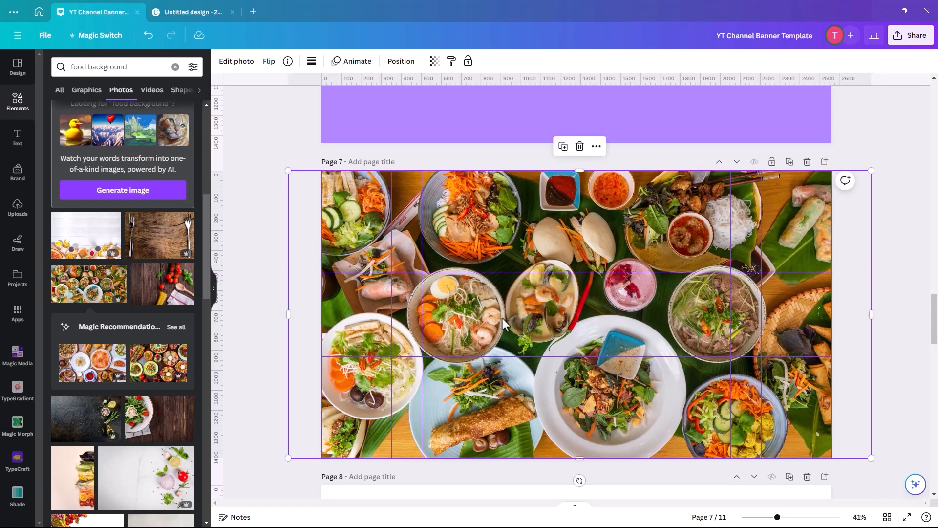
pyautogui.click(267, 256)
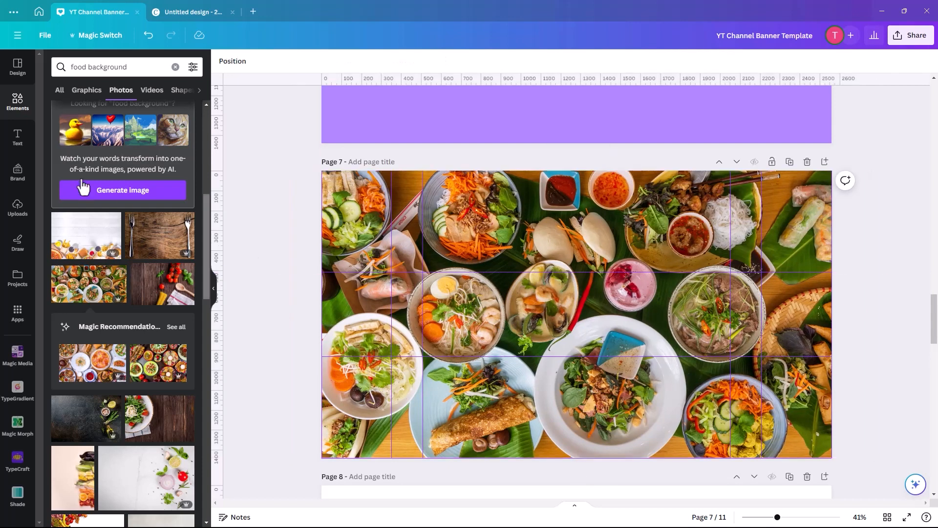
# Add a text box reading "Holly's Kitchen" over the food photo on page 7.
pyautogui.click(18, 136)
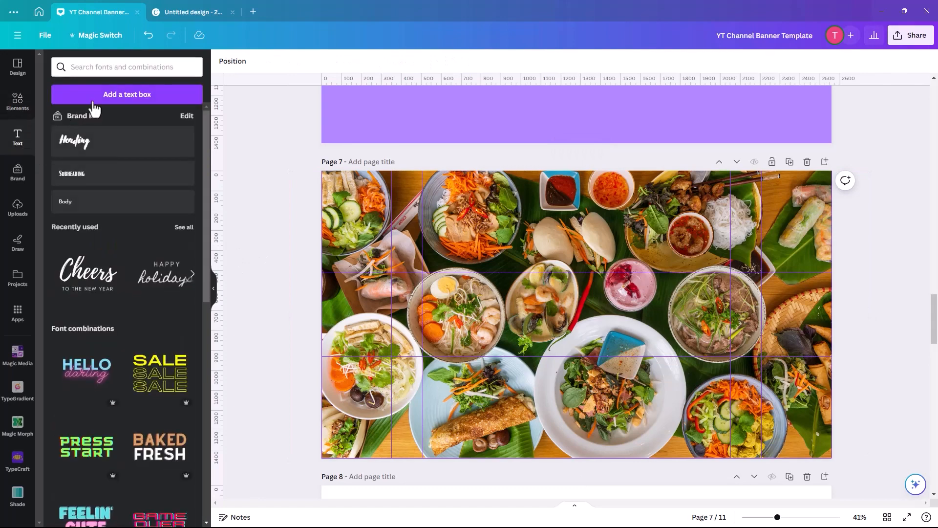
pyautogui.click(97, 95)
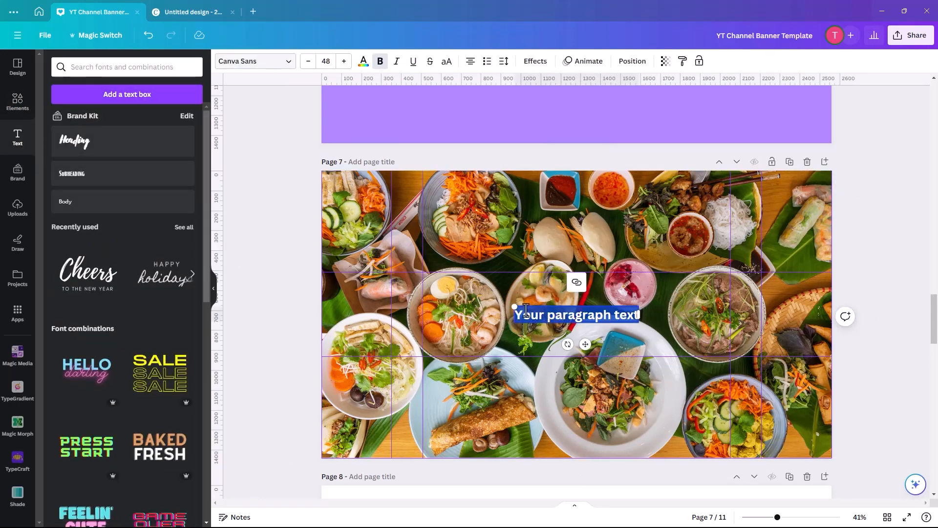
pyautogui.write('Holly')
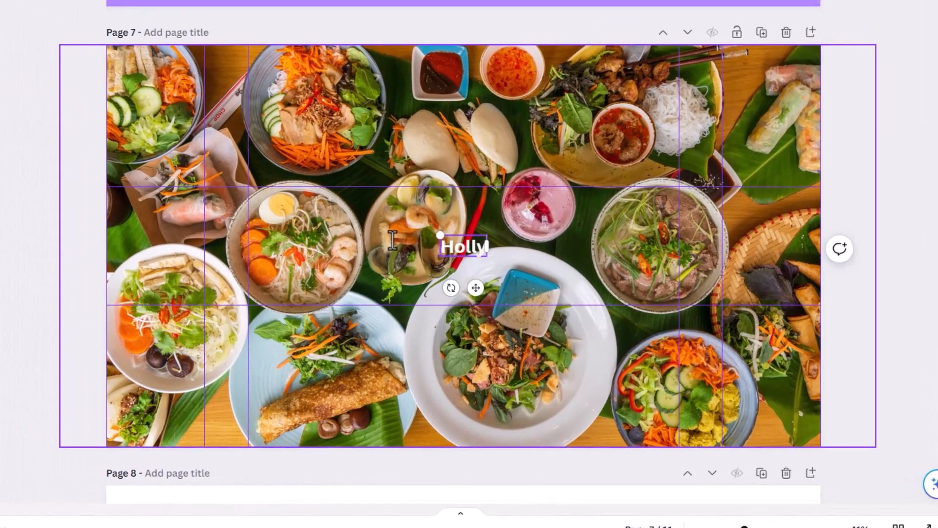
pyautogui.write("'s Kitc")
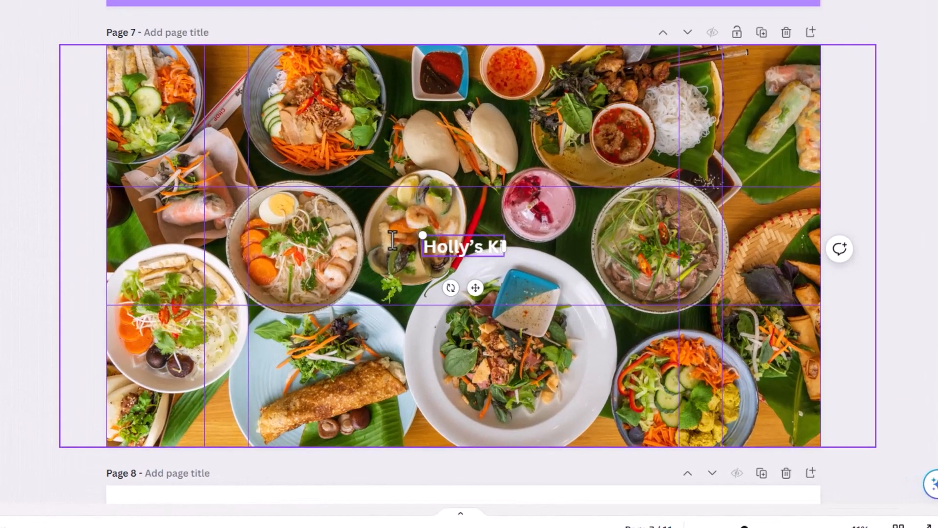
pyautogui.write('hen')
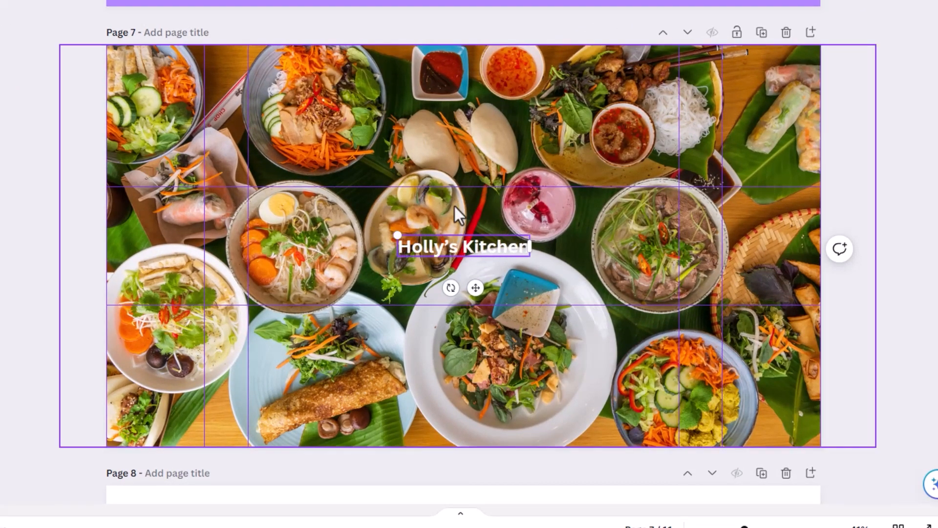
# Enlarge the "Holly's Kitchen" title to size 130 and place it near the center of the guide-marked safe area.
pyautogui.moveTo(397, 235); pyautogui.dragTo(266, 218)
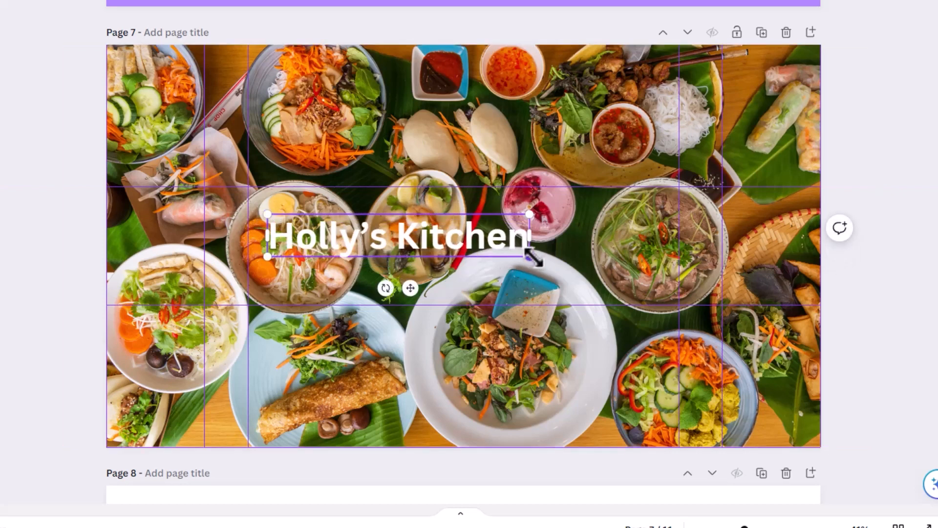
pyautogui.moveTo(529, 257); pyautogui.dragTo(624, 286)
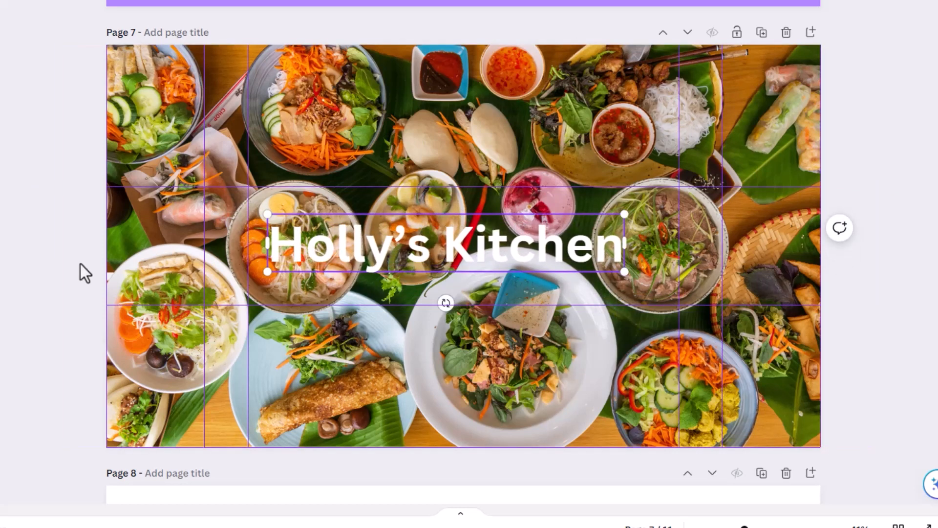
pyautogui.moveTo(379, 254)
pyautogui.mouseDown()
pyautogui.moveTo(400, 251)
pyautogui.moveTo(385, 241)
pyautogui.mouseUp()
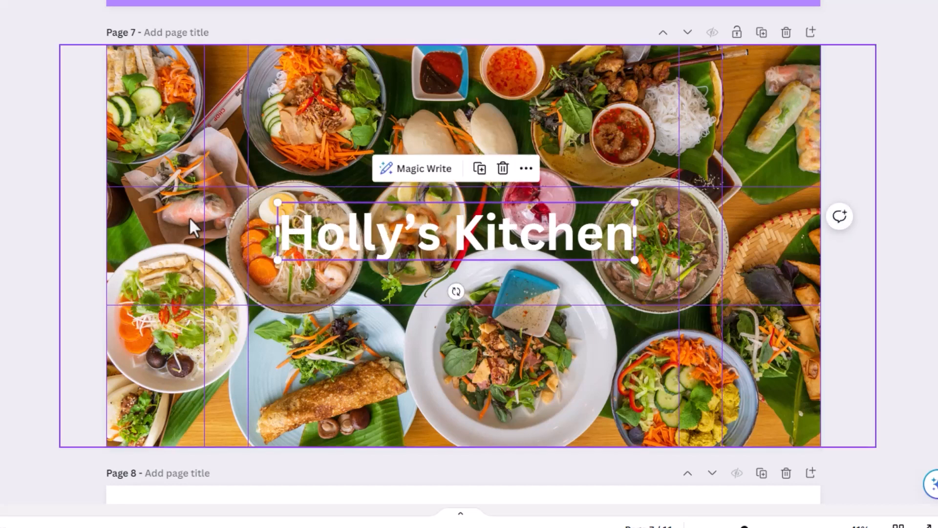
# Add a green square shape behind the title and stretch it into a rectangle filling the central safe area between the guides.
pyautogui.click(30, 142)
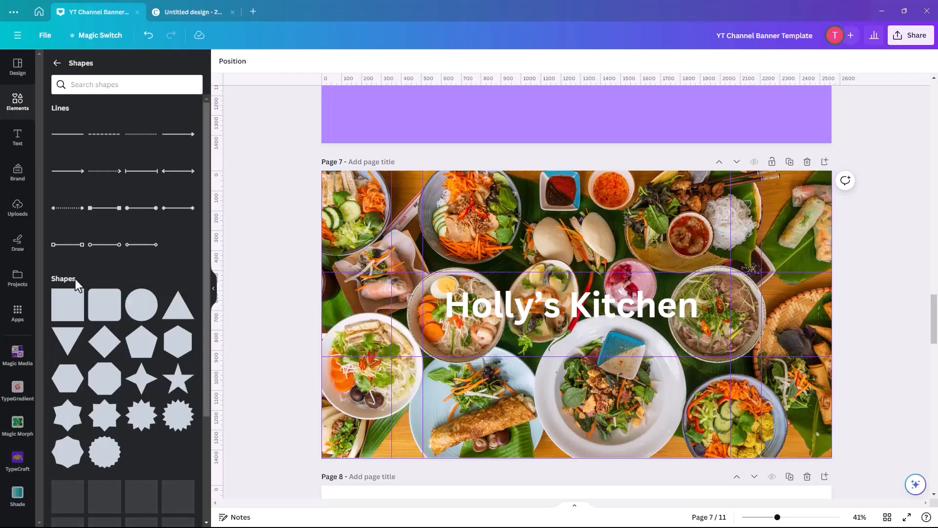
pyautogui.click(68, 306)
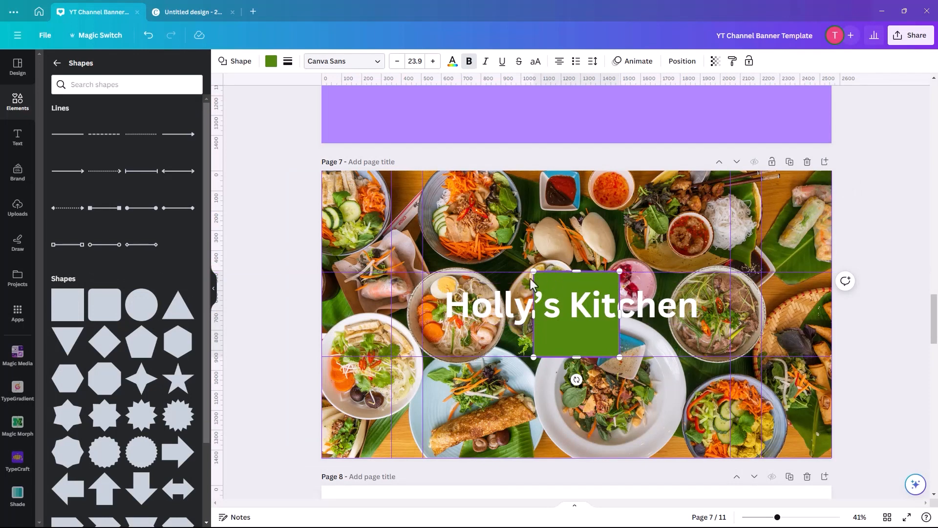
pyautogui.moveTo(554, 280); pyautogui.dragTo(443, 280)
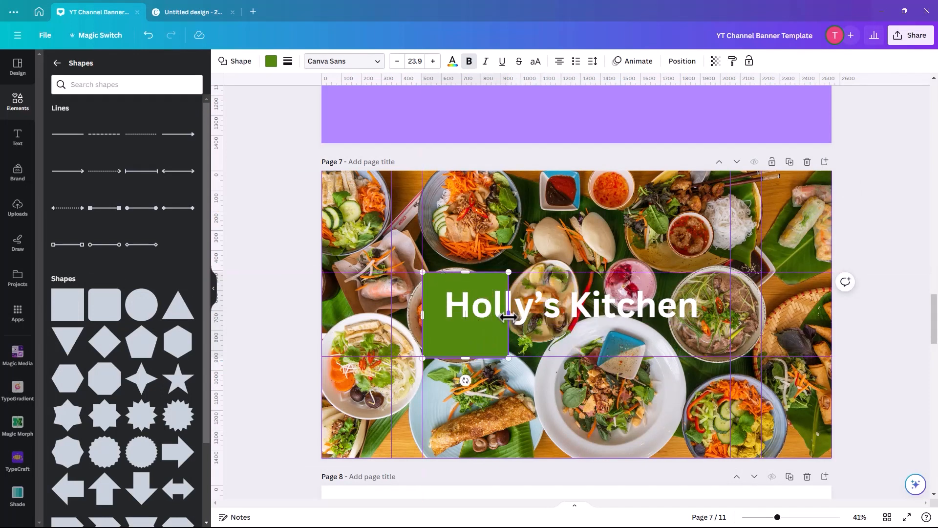
pyautogui.moveTo(509, 315); pyautogui.dragTo(730, 315)
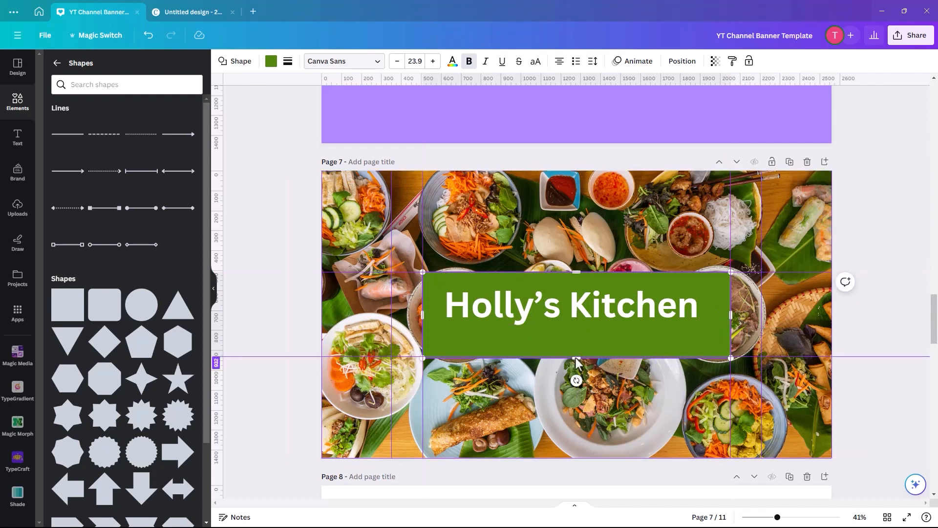
# Lower the green rectangle's transparency value to about 55 so the food photo shows through.
pyautogui.click(715, 61)
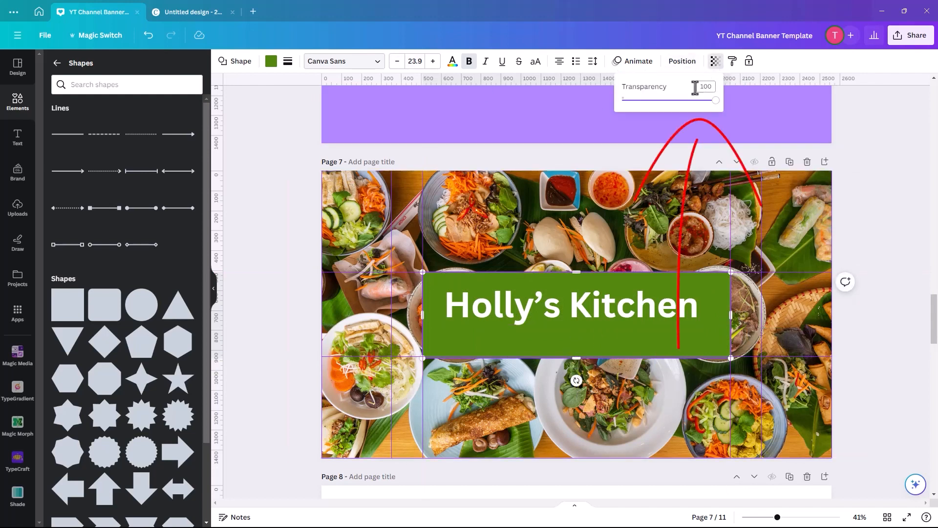
pyautogui.moveTo(715, 101); pyautogui.dragTo(672, 101)
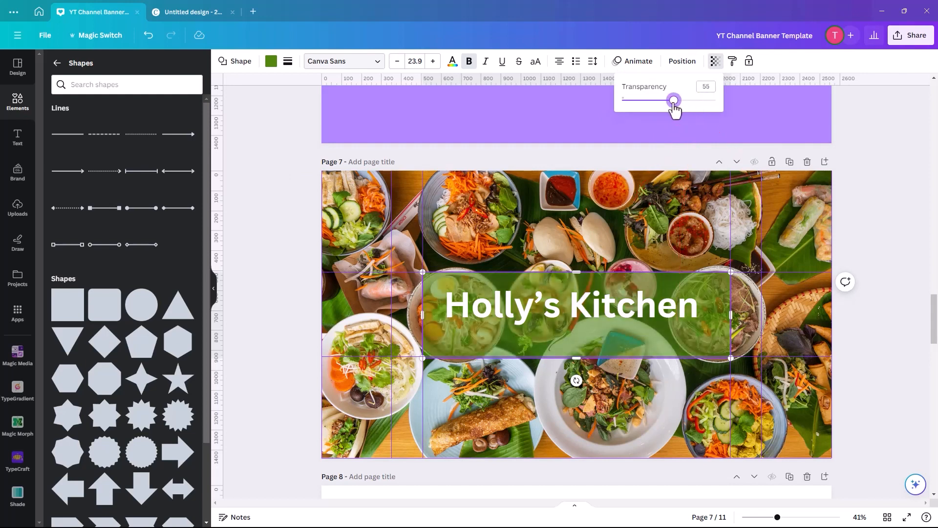
pyautogui.click(297, 249)
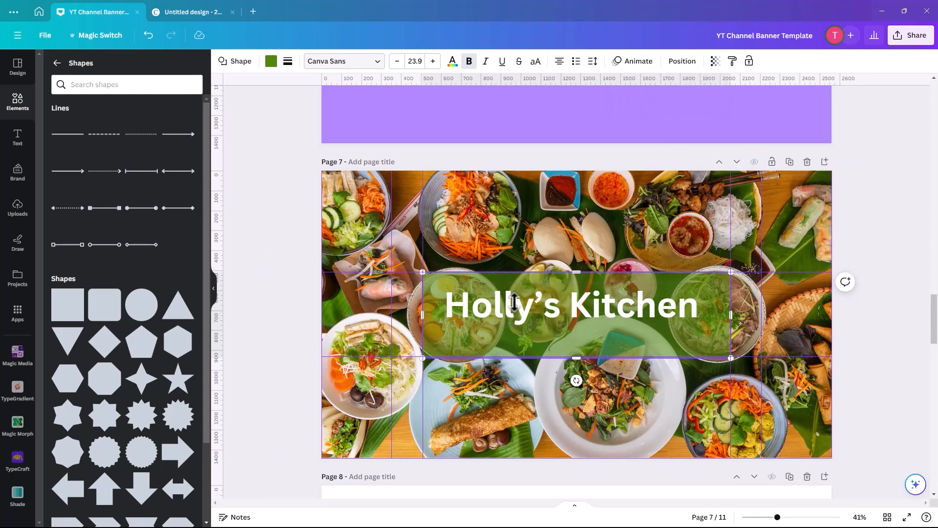
# Nudge the "Holly's Kitchen" title slightly up and left and change its font to Bright.
pyautogui.click(480, 315)
pyautogui.click(481, 315)
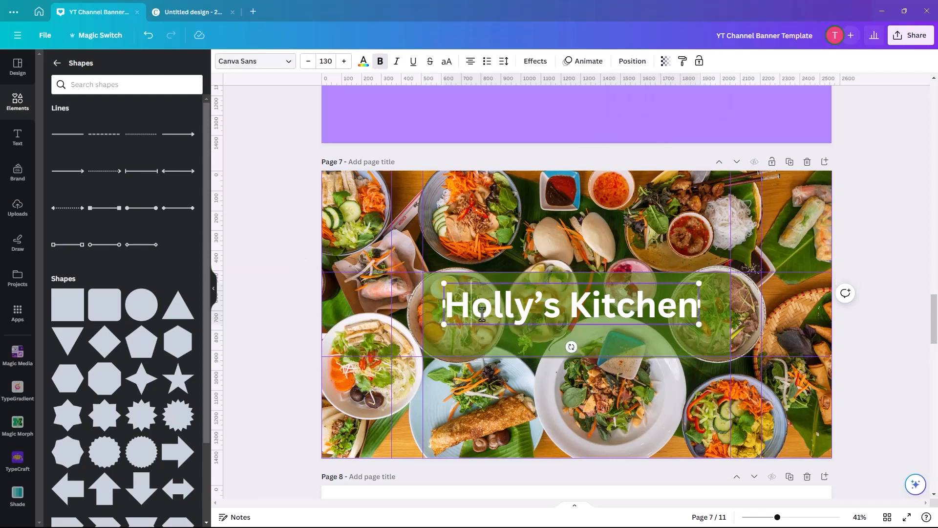
pyautogui.click(290, 297)
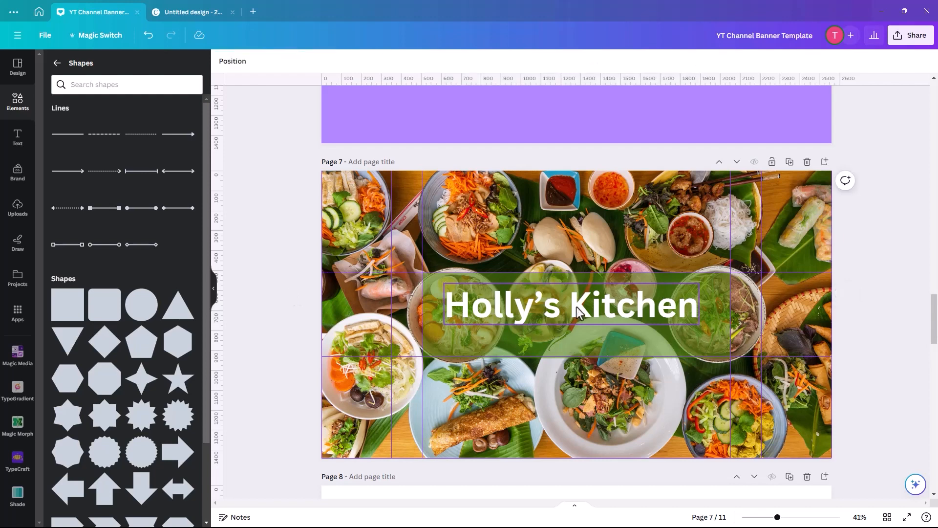
pyautogui.moveTo(576, 315); pyautogui.dragTo(573, 310)
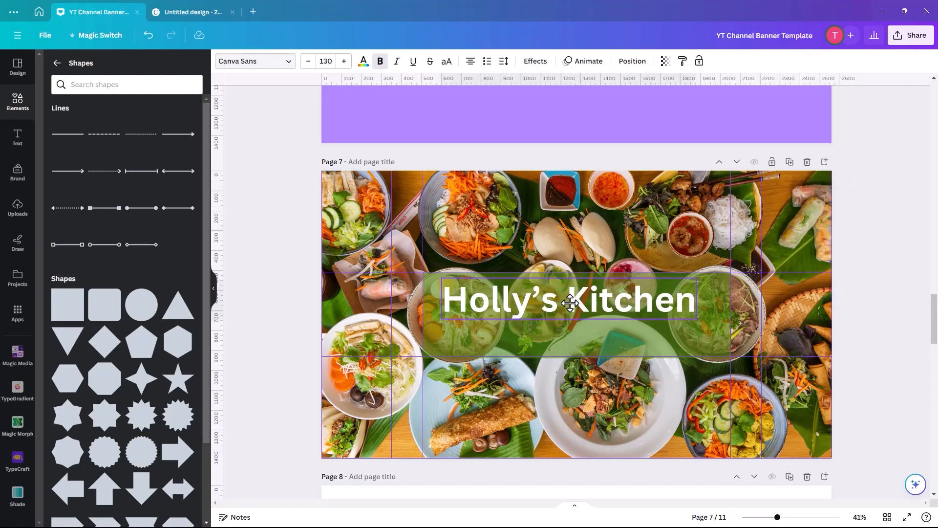
pyautogui.click(256, 62)
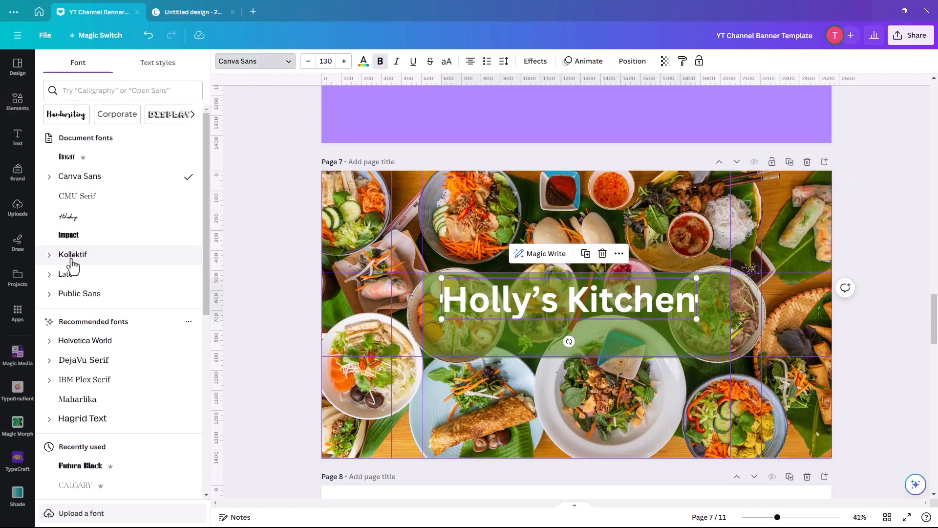
pyautogui.click(66, 158)
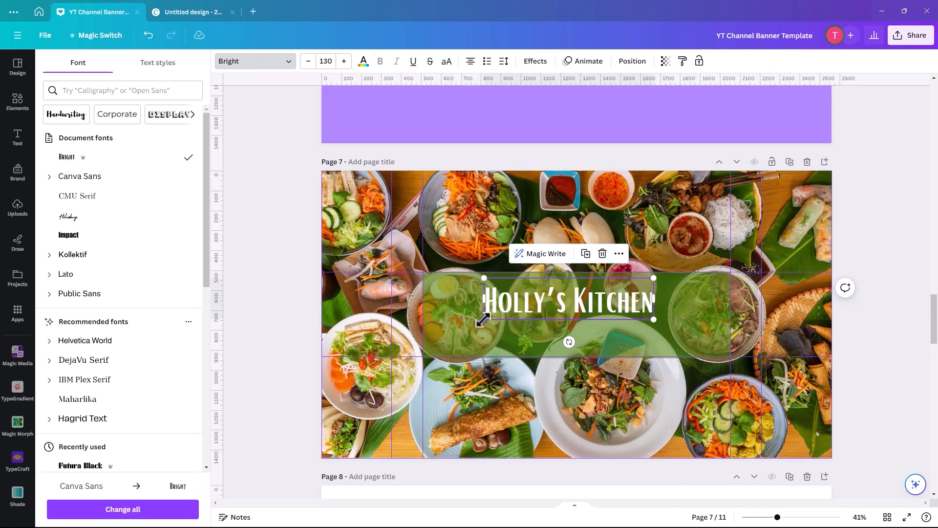
# Enlarge the title to size 222 so it nearly spans the green rectangle, and position it toward the rectangle's upper part.
pyautogui.moveTo(483, 319); pyautogui.dragTo(430, 346)
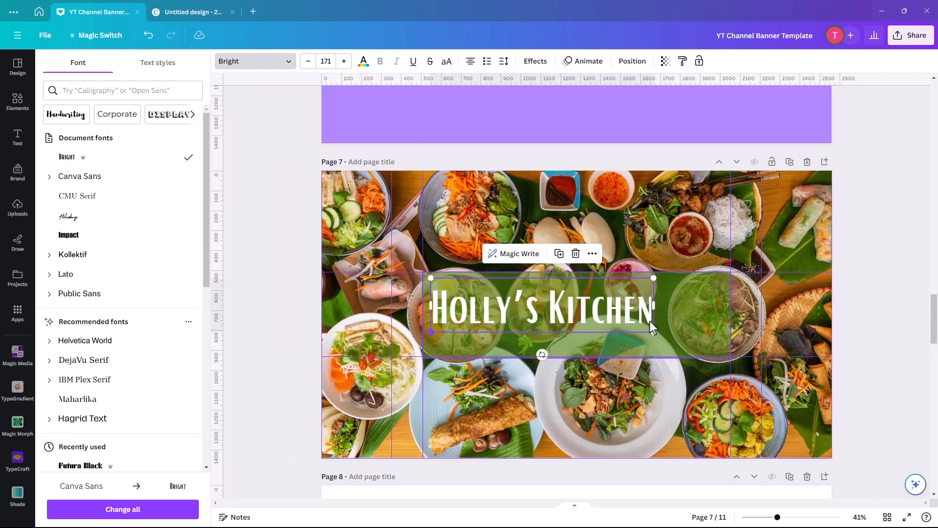
pyautogui.moveTo(660, 276); pyautogui.dragTo(722, 264)
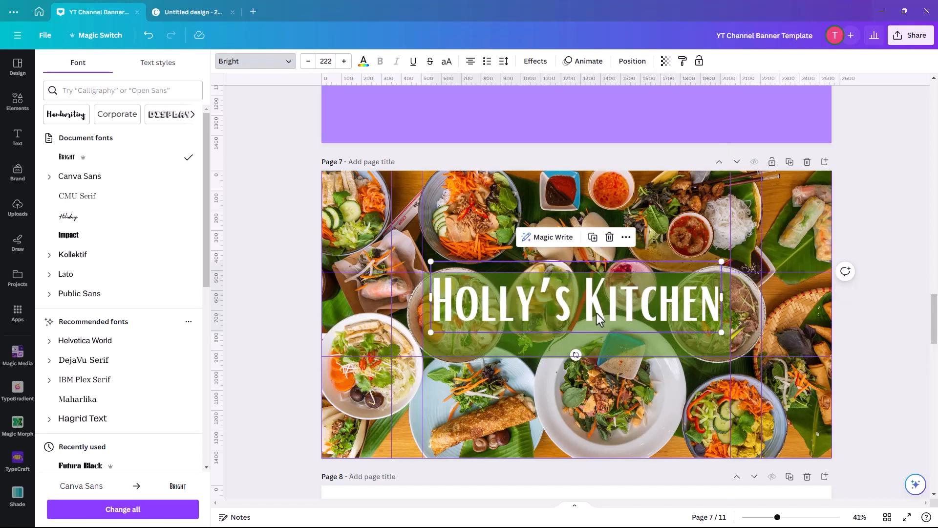
pyautogui.moveTo(597, 314); pyautogui.dragTo(595, 317)
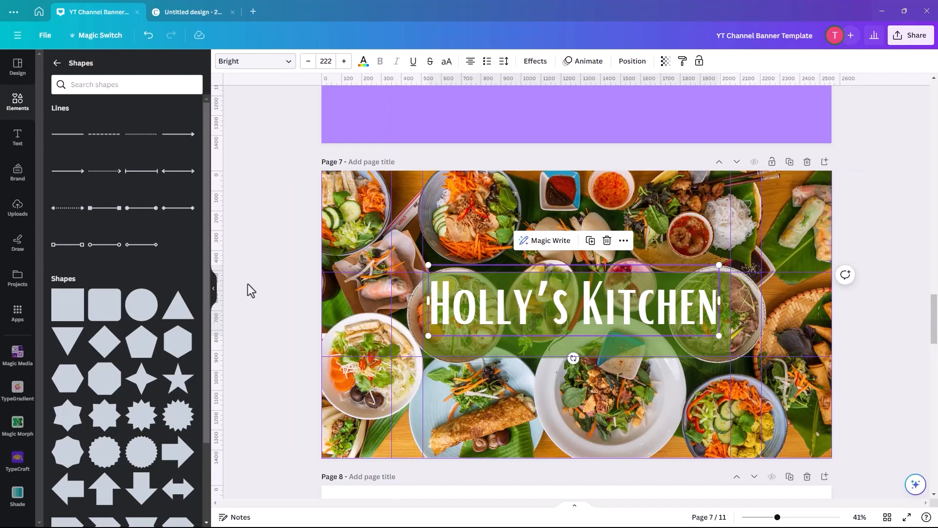
pyautogui.click(278, 283)
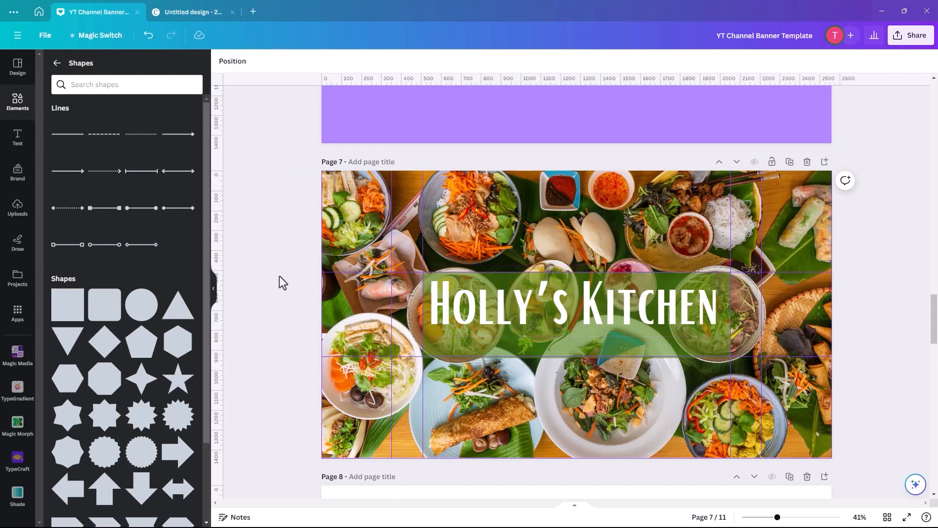
# Add the tagline "where the magic begins!" below the title and set its font to Holiday.
pyautogui.click(18, 139)
pyautogui.click(126, 96)
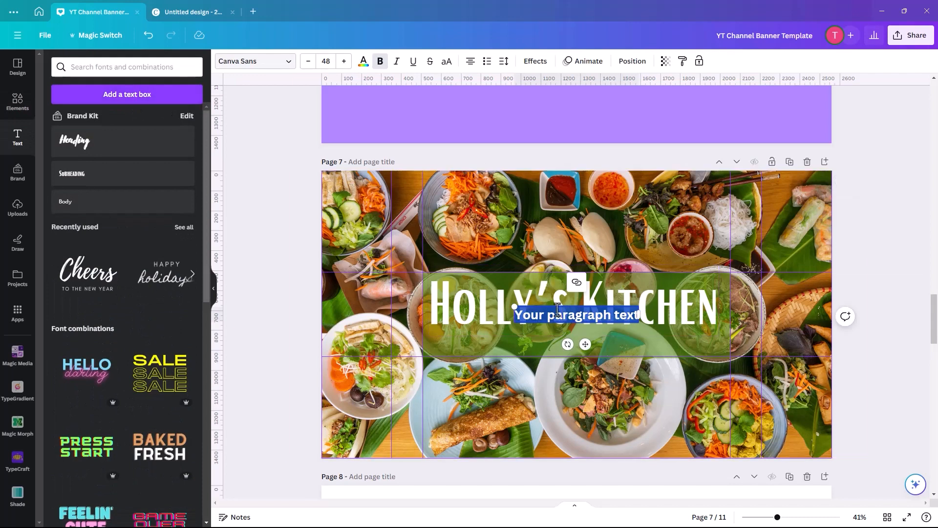
pyautogui.write('where the m')
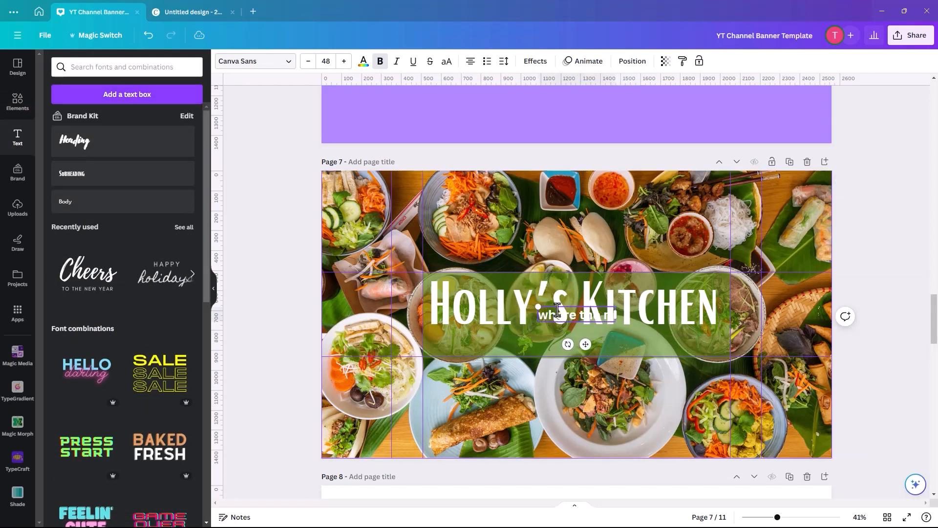
pyautogui.write('agic begins!')
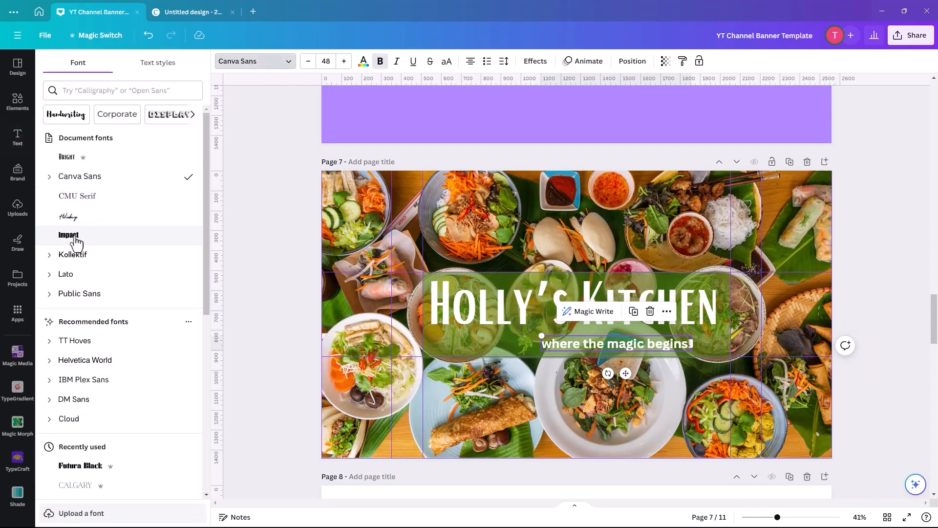
pyautogui.click(71, 220)
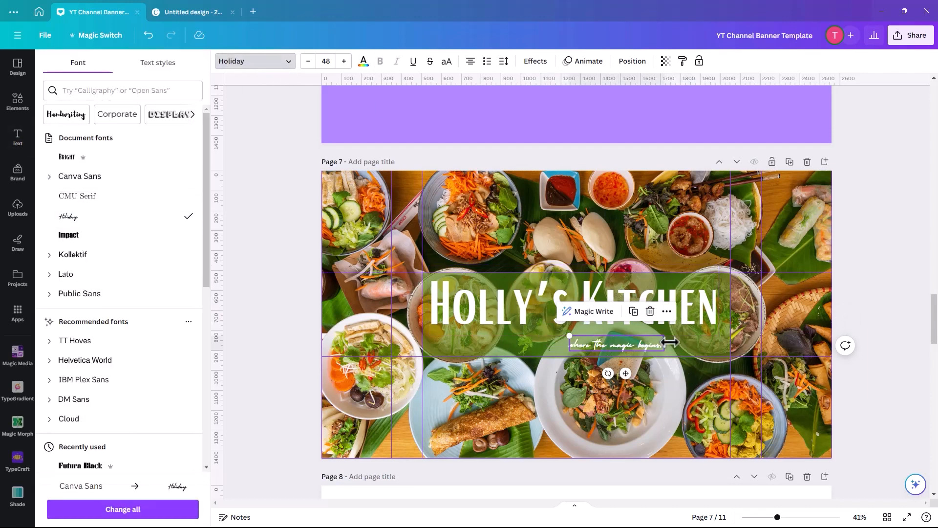
# Enlarge the tagline to size 92.5, tilt it slightly upward and place it beneath the word "Kitchen" at the rectangle's lower right.
pyautogui.moveTo(568, 336); pyautogui.dragTo(481, 321)
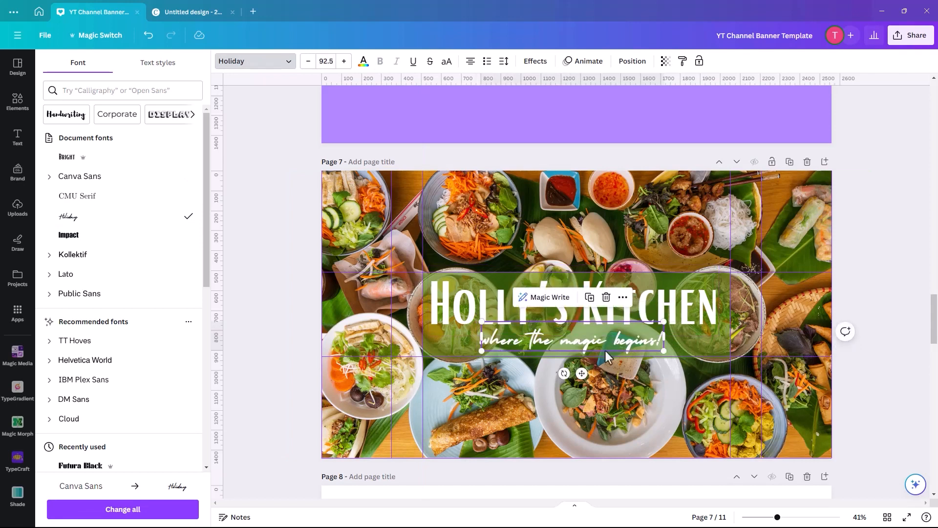
pyautogui.moveTo(562, 373)
pyautogui.mouseDown()
pyautogui.moveTo(547, 371)
pyautogui.moveTo(567, 374)
pyautogui.mouseUp()
pyautogui.moveTo(596, 339); pyautogui.dragTo(711, 344)
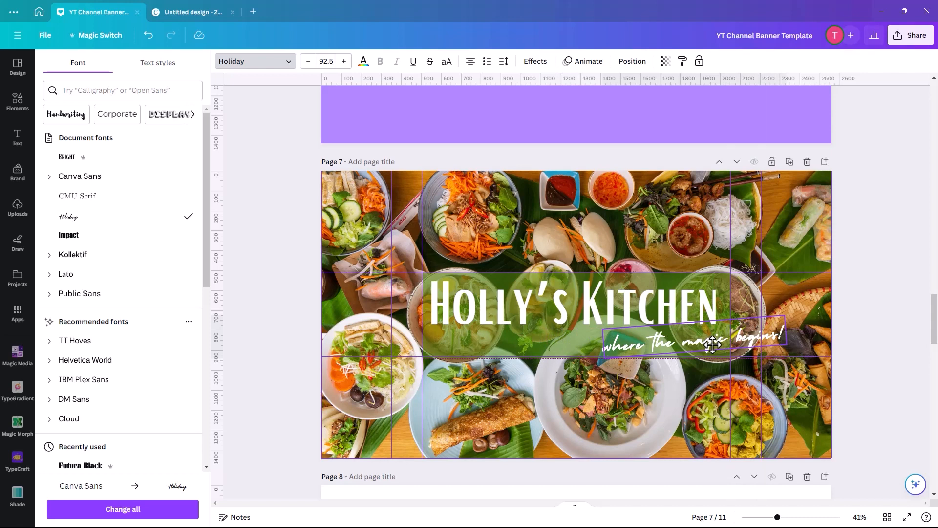
pyautogui.moveTo(712, 344)
pyautogui.mouseDown()
pyautogui.moveTo(728, 342)
pyautogui.moveTo(658, 347)
pyautogui.mouseUp()
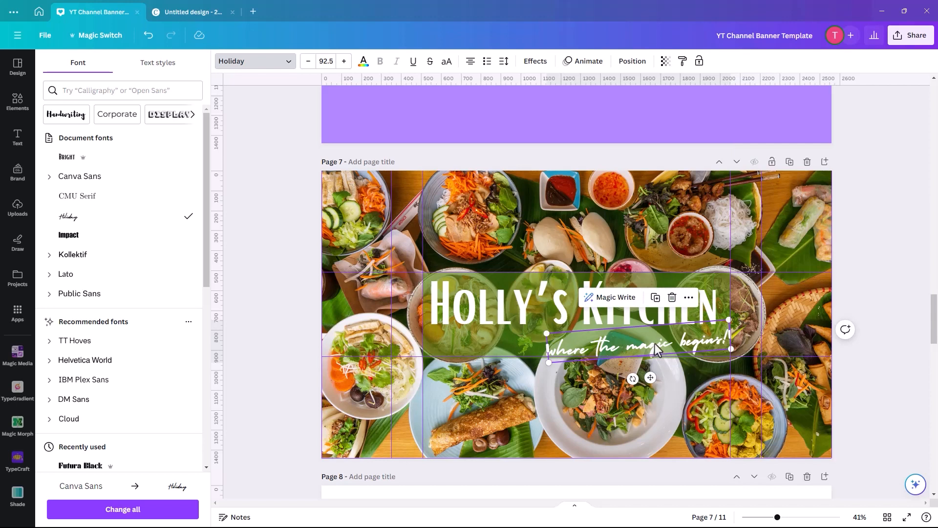
pyautogui.moveTo(656, 343); pyautogui.dragTo(655, 342)
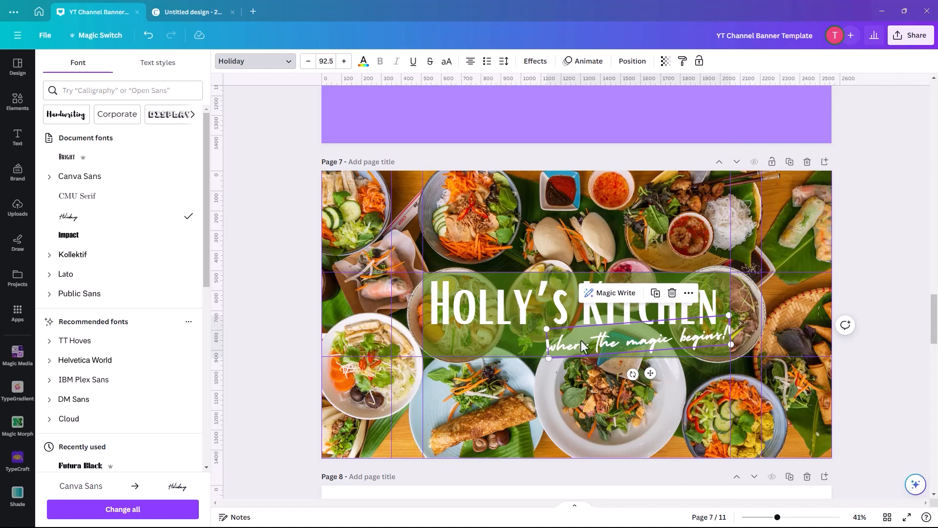
pyautogui.moveTo(581, 345); pyautogui.dragTo(585, 344)
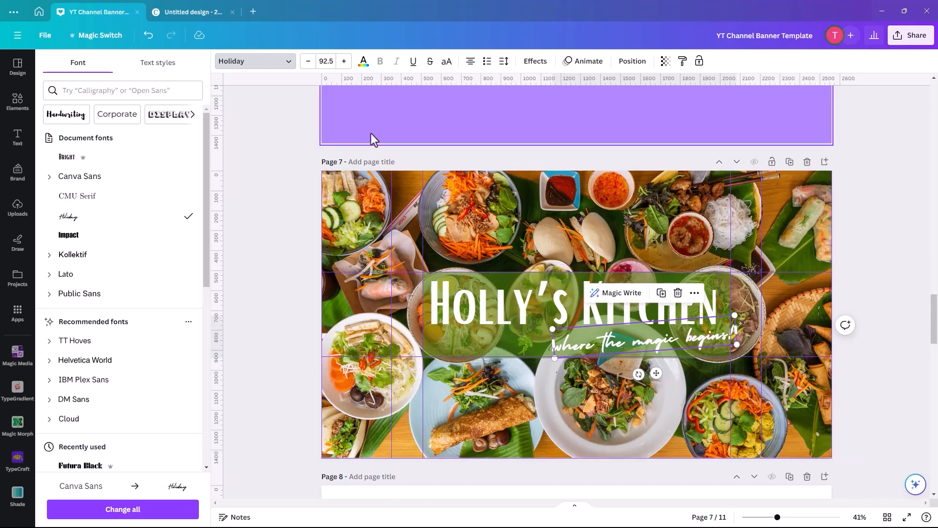
# Add a new page below the Holly's Kitchen banner and fill it with the Aesthetic Pink Vlog template from a "YouTube Banners" template search.
pyautogui.hotkey('ctrl', 'Return')
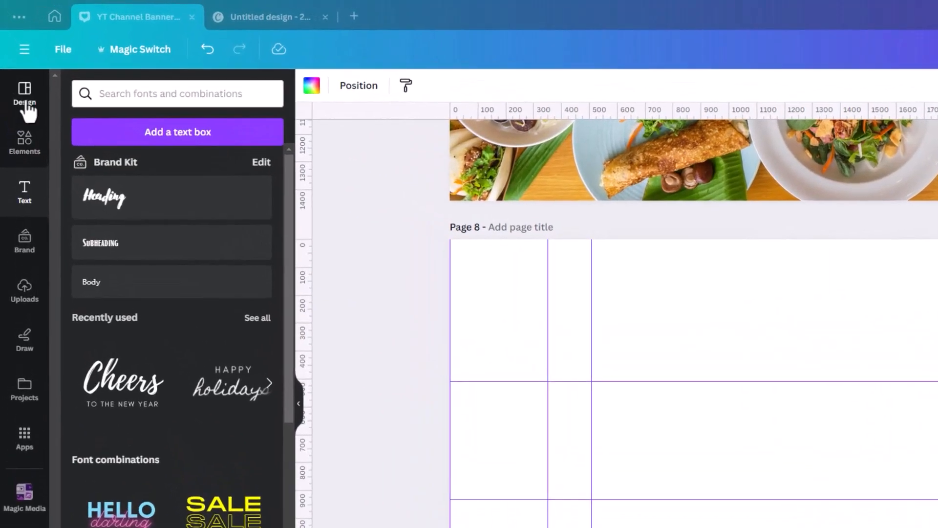
pyautogui.click(14, 99)
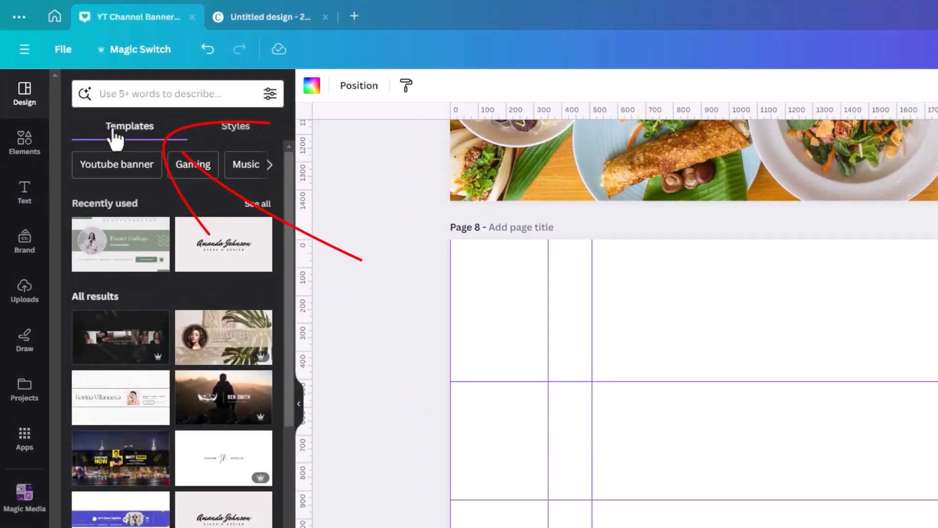
pyautogui.click(100, 96)
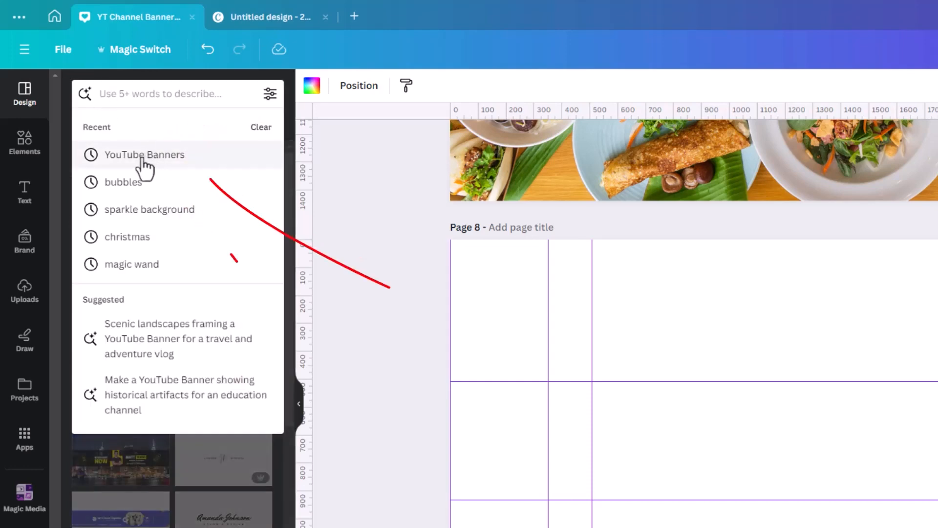
pyautogui.click(117, 155)
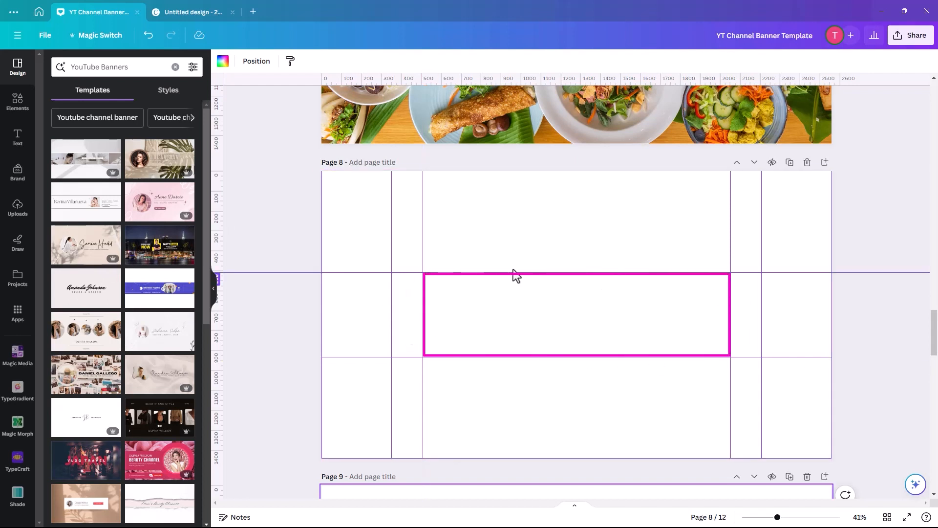
pyautogui.click(146, 205)
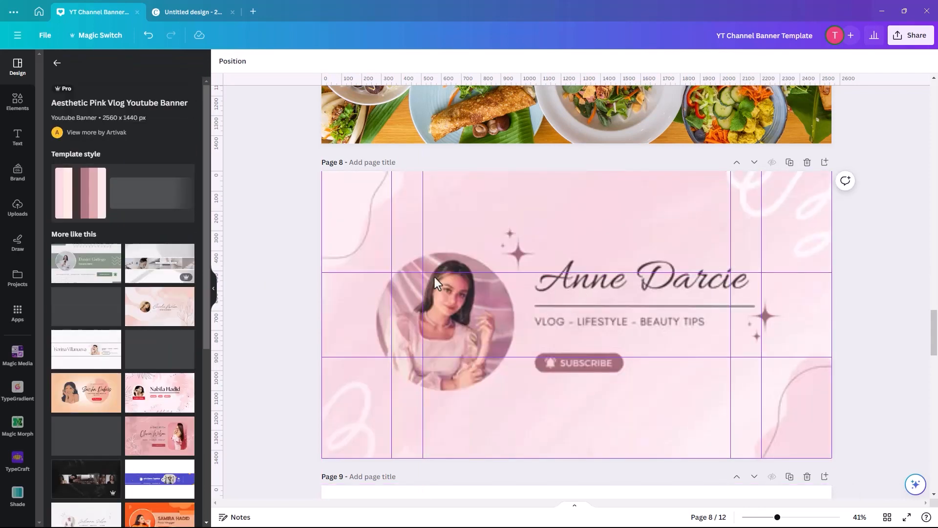
pyautogui.click(455, 288)
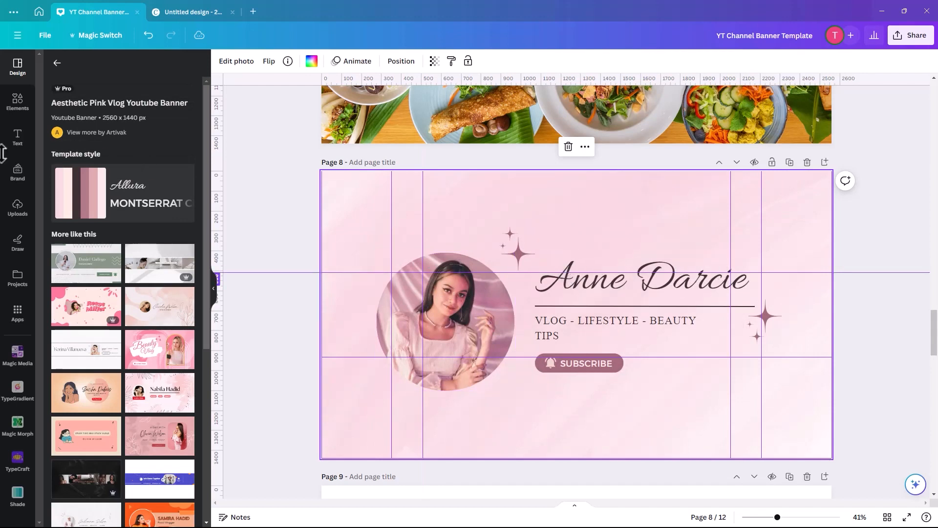
# Add a square shape to the pink banner and stretch it into a wide rectangle sitting just above the central safe zone.
pyautogui.click(19, 108)
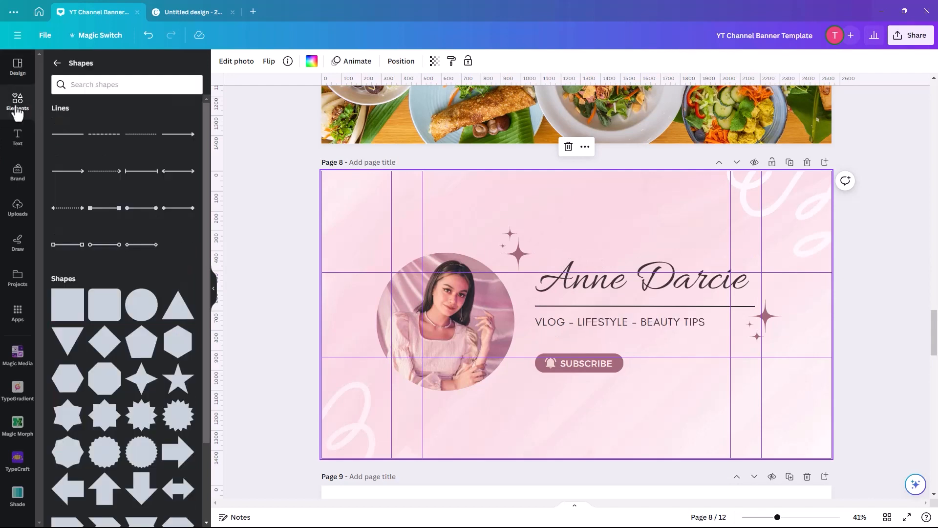
pyautogui.click(77, 307)
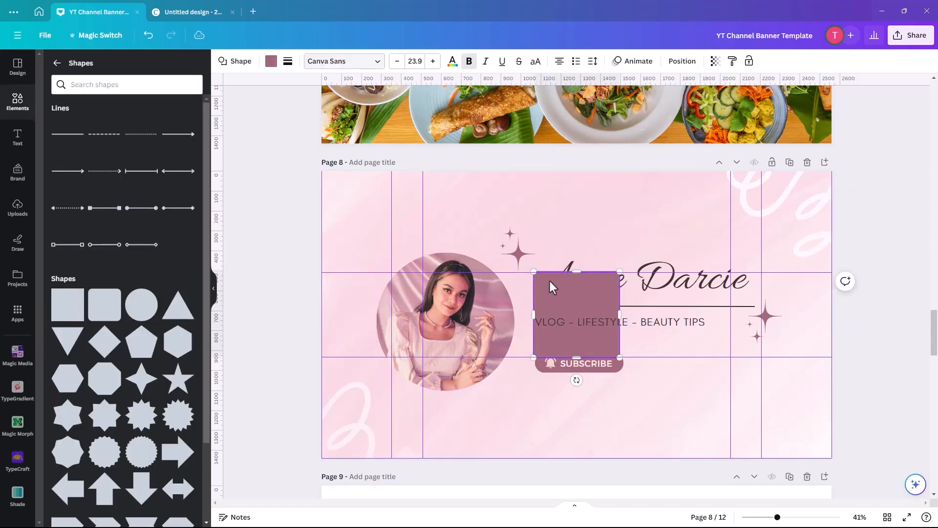
pyautogui.moveTo(548, 280); pyautogui.dragTo(404, 199)
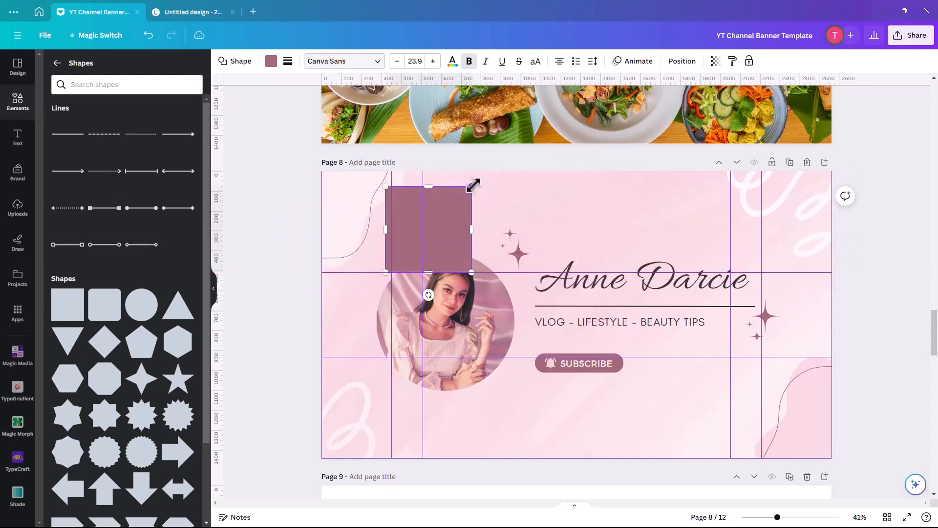
pyautogui.moveTo(473, 187); pyautogui.dragTo(784, 206)
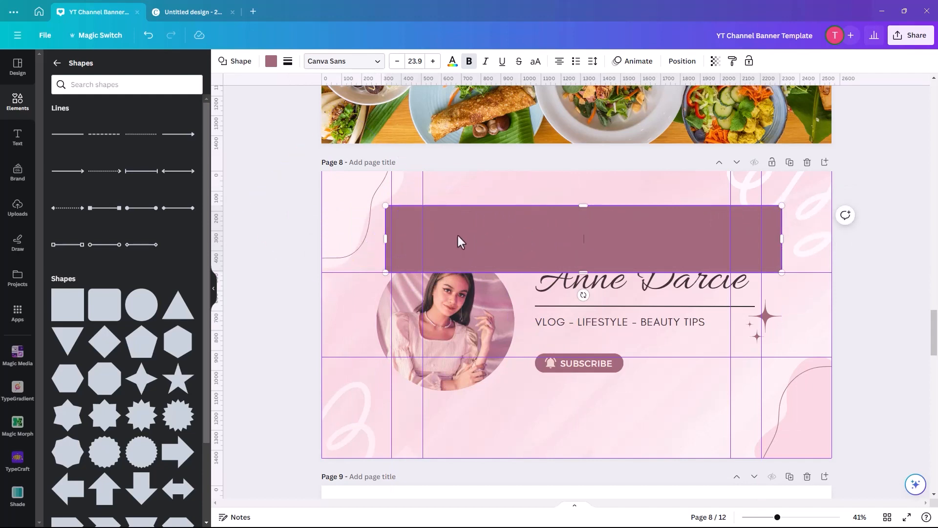
# Cover the areas beside the photo and below the safe zone with more rectangles, and move the name title down inside the safe zone.
pyautogui.click(479, 192)
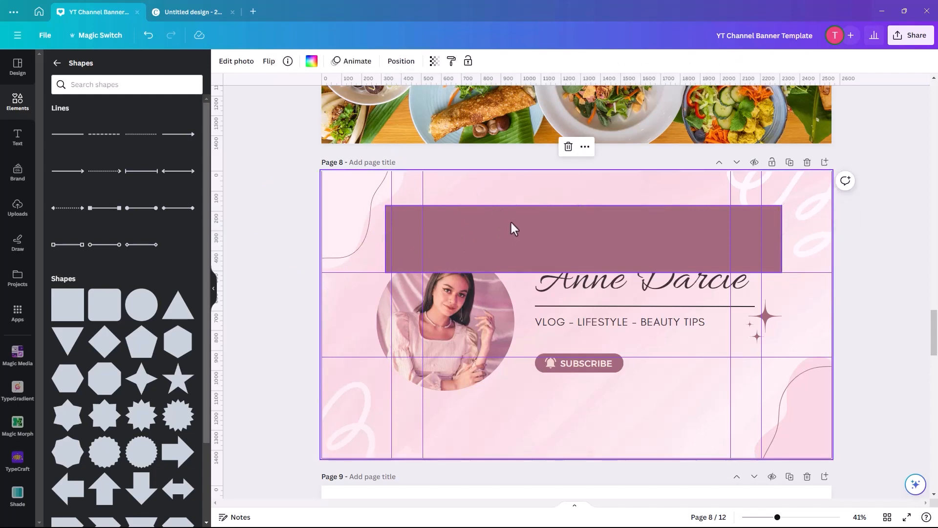
pyautogui.click(511, 222)
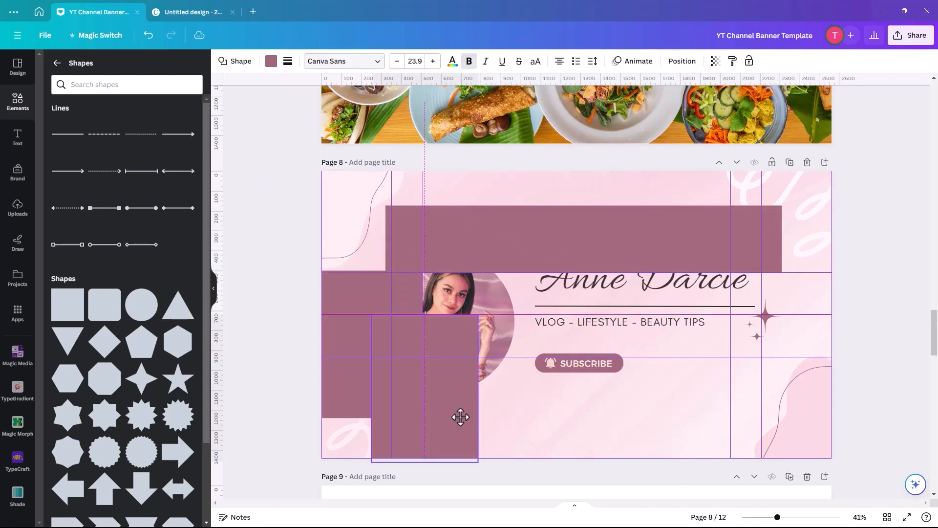
pyautogui.moveTo(460, 416); pyautogui.dragTo(460, 417)
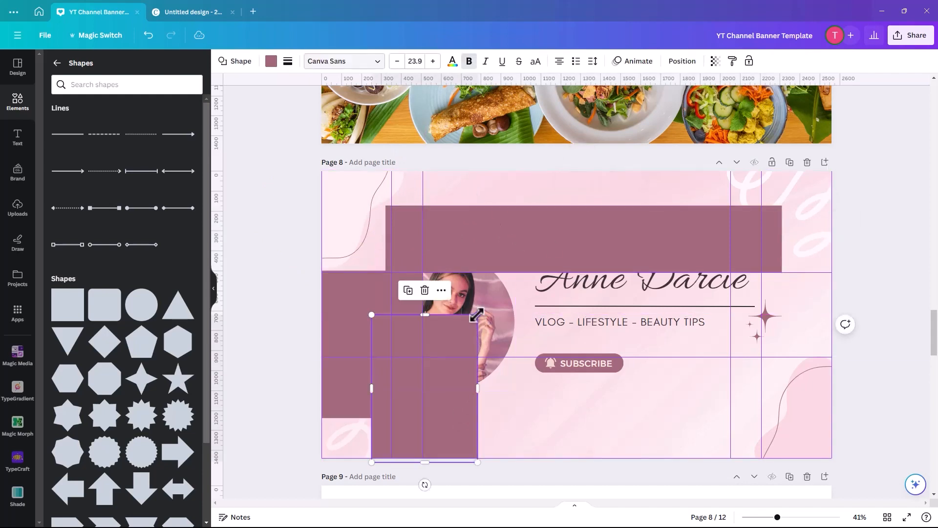
pyautogui.moveTo(478, 315); pyautogui.dragTo(764, 355)
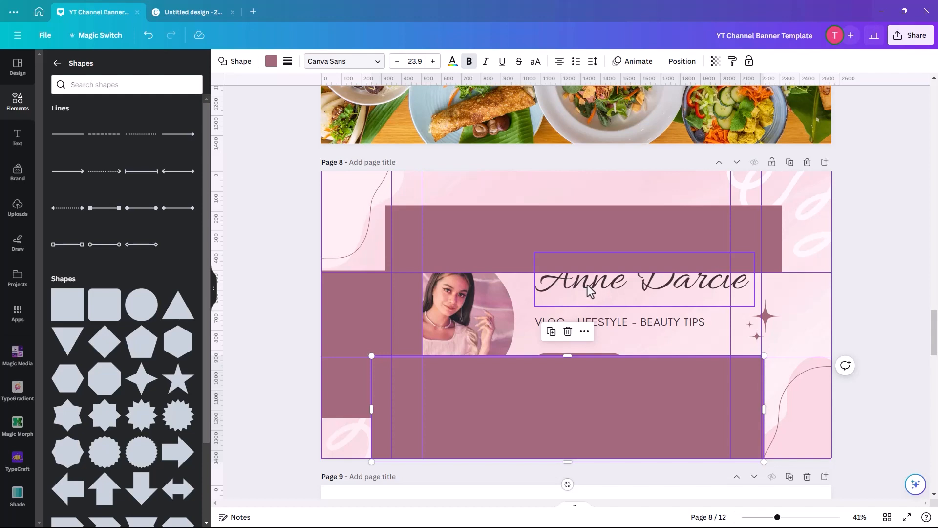
pyautogui.moveTo(590, 290)
pyautogui.mouseDown()
pyautogui.moveTo(569, 307)
pyautogui.moveTo(590, 306)
pyautogui.mouseUp()
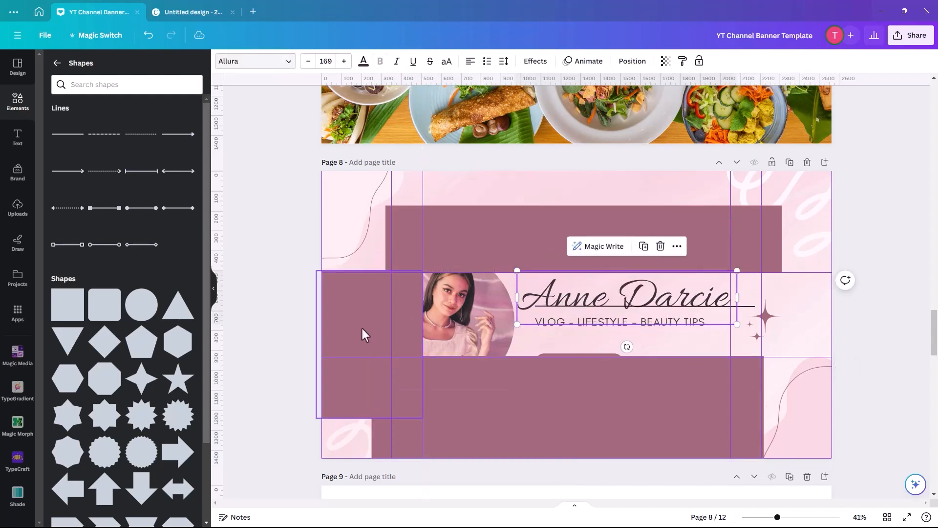
# Apply the Beige Gray Clean Aesthetic Photo Collage YouTube Banner template to the blank page 9.
pyautogui.scroll(-8, 362, 329)
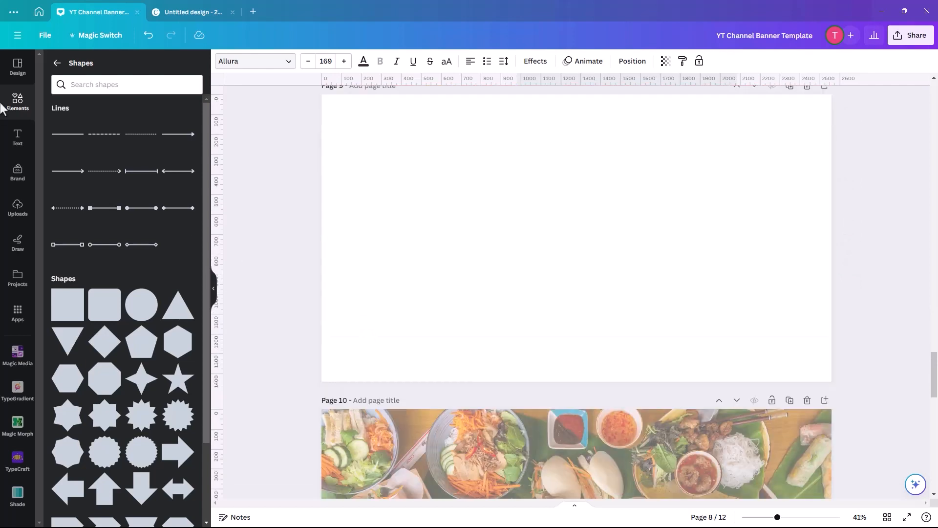
pyautogui.click(17, 66)
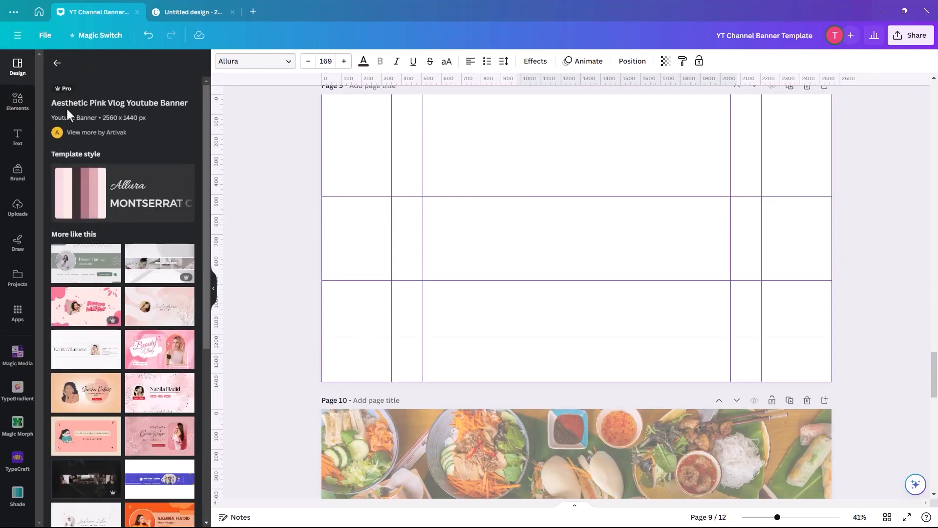
pyautogui.click(159, 275)
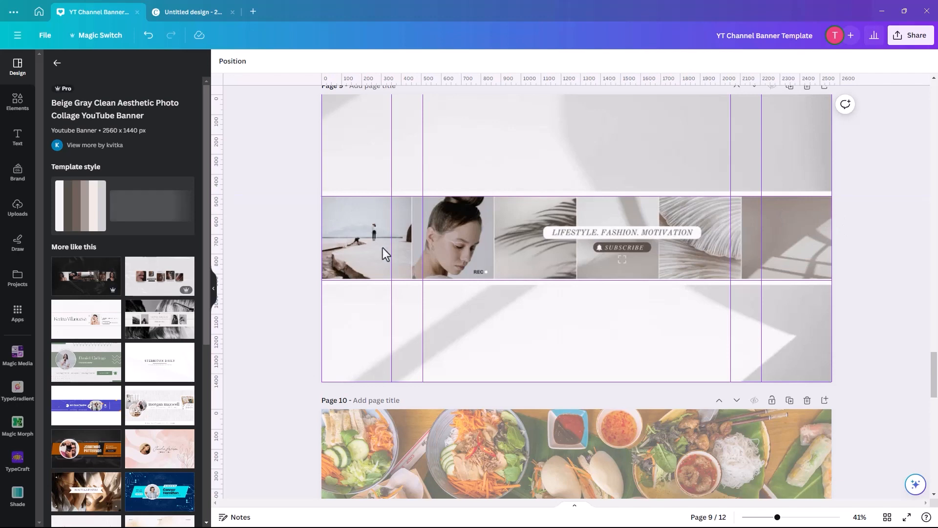
# Apply the Green Modern Corporate Personal Vlog YouTube Banner template to page 10.
pyautogui.click(160, 327)
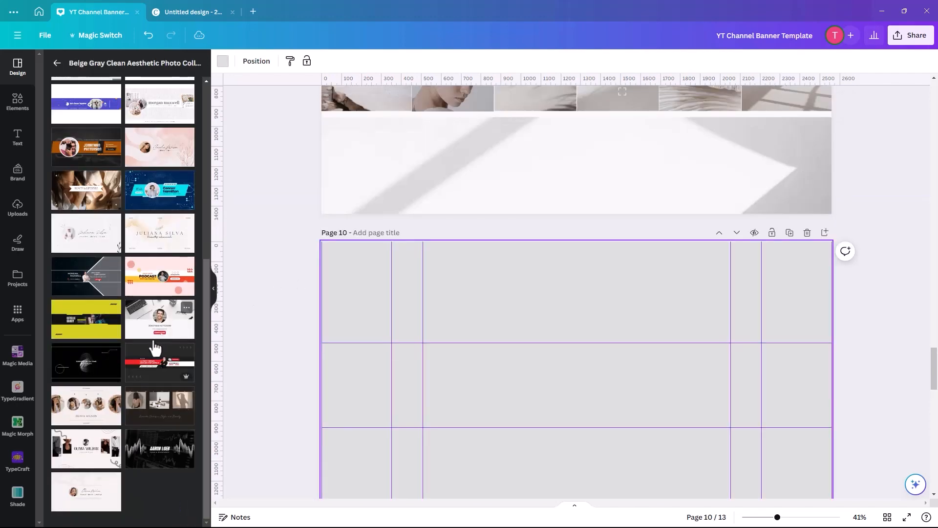
pyautogui.scroll(5, 121, 347)
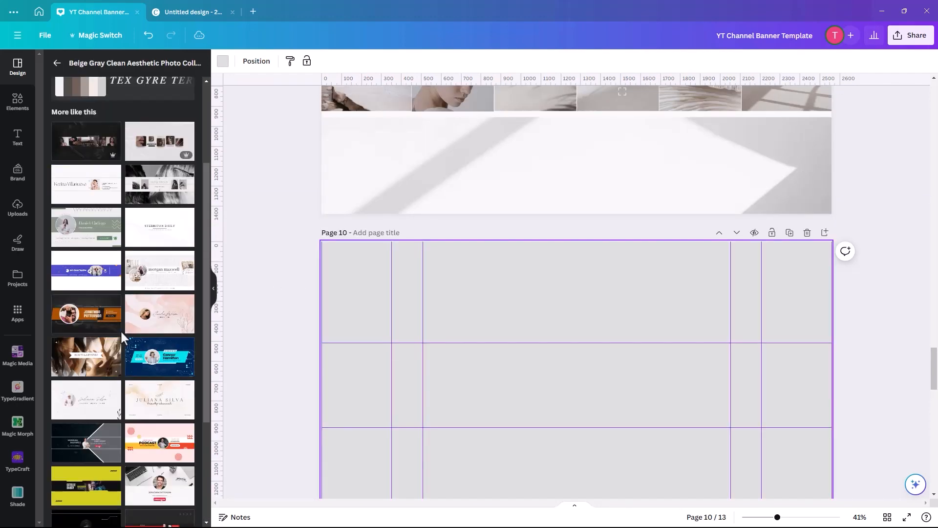
pyautogui.click(89, 267)
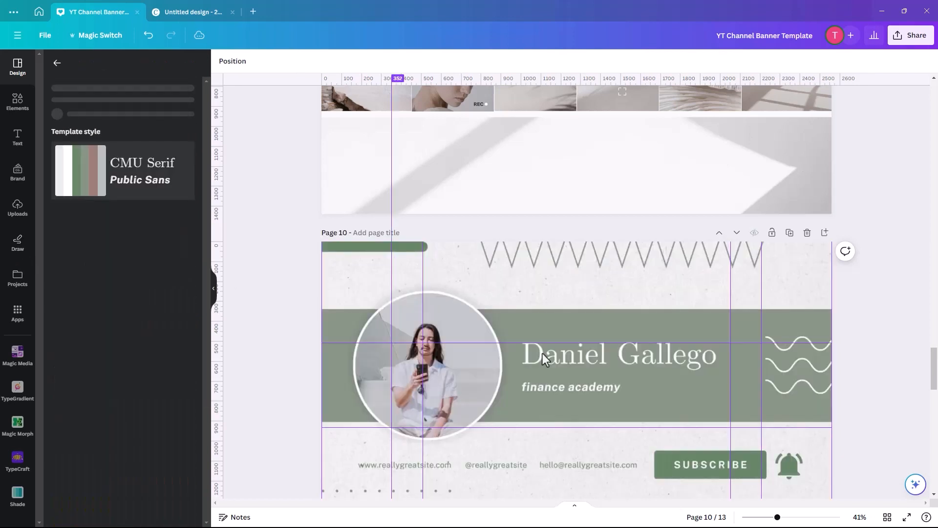
# Move the green banner's name title slightly down and left, and shift its circular photo down and right.
pyautogui.click(424, 346)
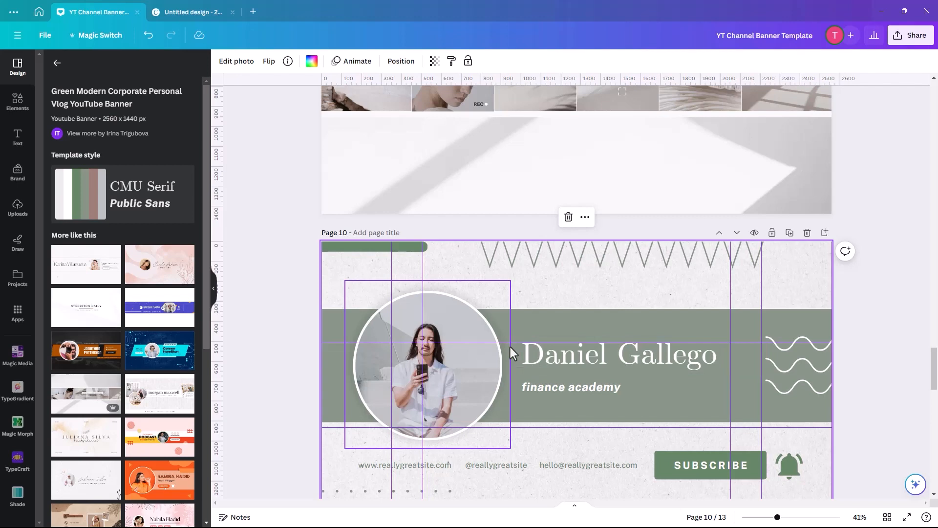
pyautogui.moveTo(526, 353); pyautogui.dragTo(531, 363)
pyautogui.moveTo(465, 389)
pyautogui.mouseDown()
pyautogui.moveTo(478, 408)
pyautogui.moveTo(476, 399)
pyautogui.mouseUp()
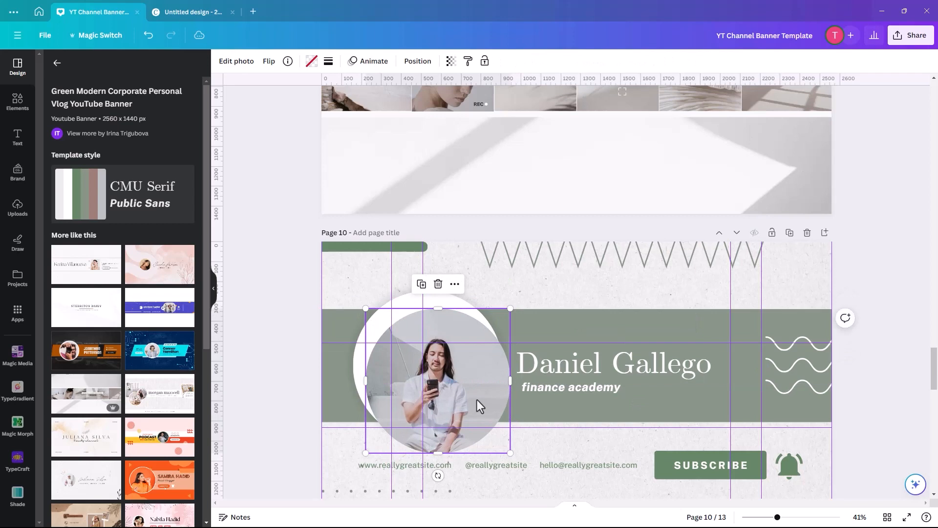
pyautogui.click(312, 319)
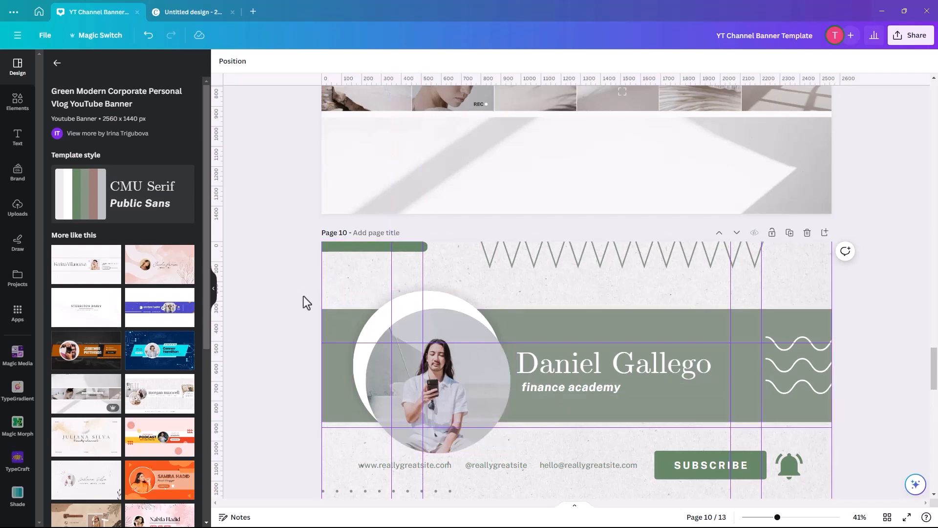
# Set up a PNG download of the design limited to page 12, the Yoga Hub banner.
pyautogui.scroll(-1, 303, 296)
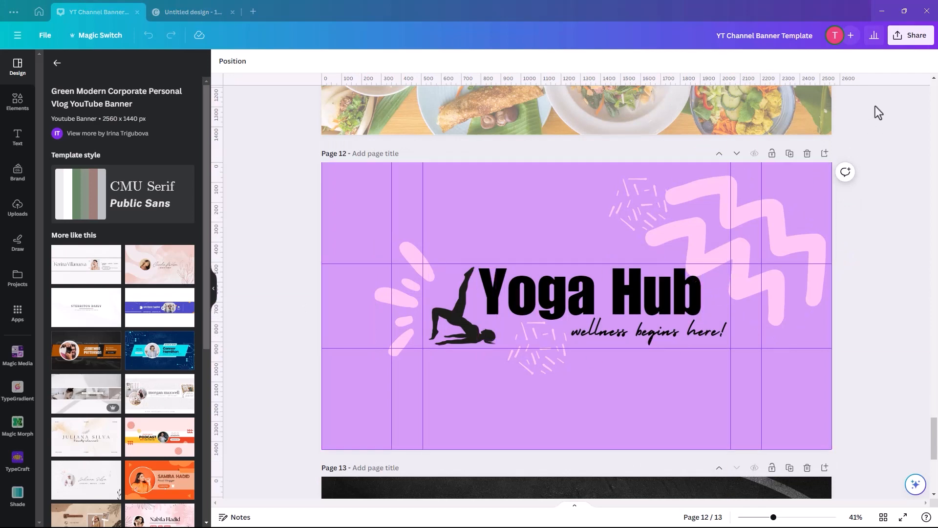
pyautogui.click(909, 41)
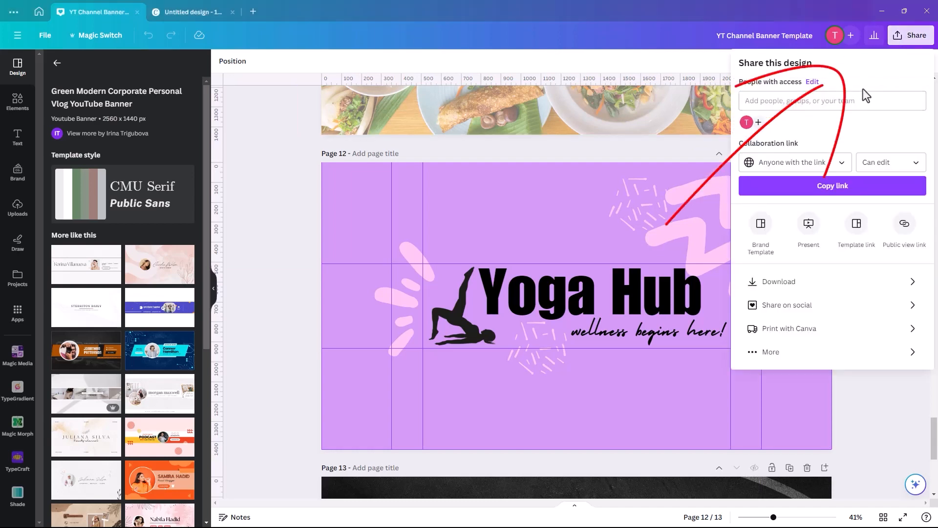
pyautogui.click(812, 288)
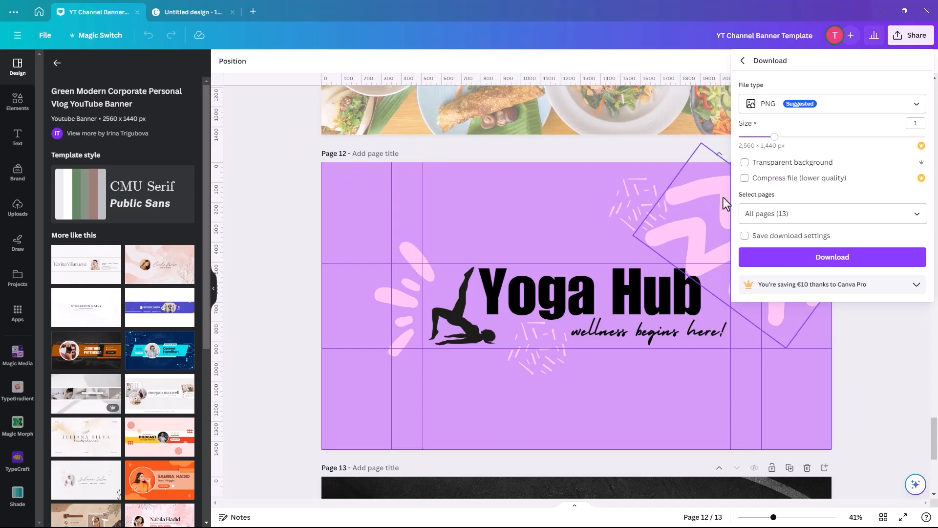
pyautogui.click(916, 221)
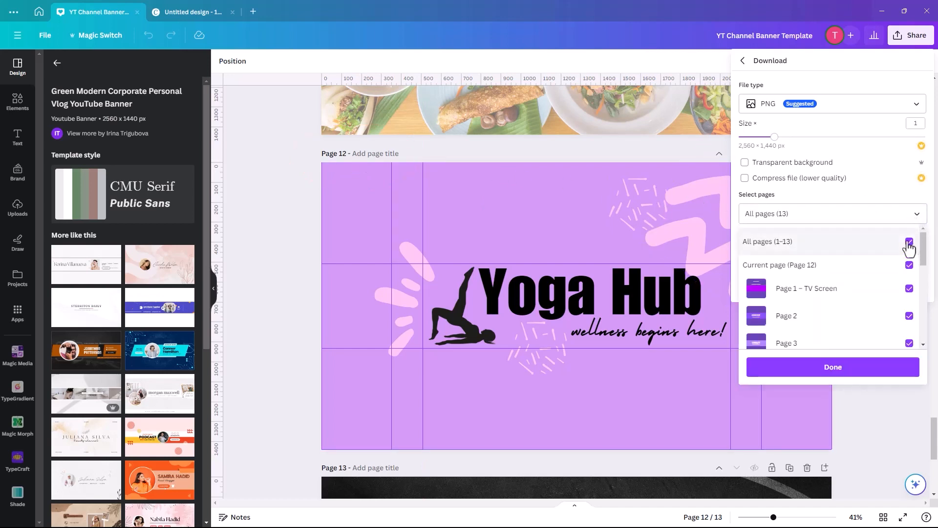
pyautogui.click(909, 241)
pyautogui.moveTo(923, 249); pyautogui.dragTo(924, 323)
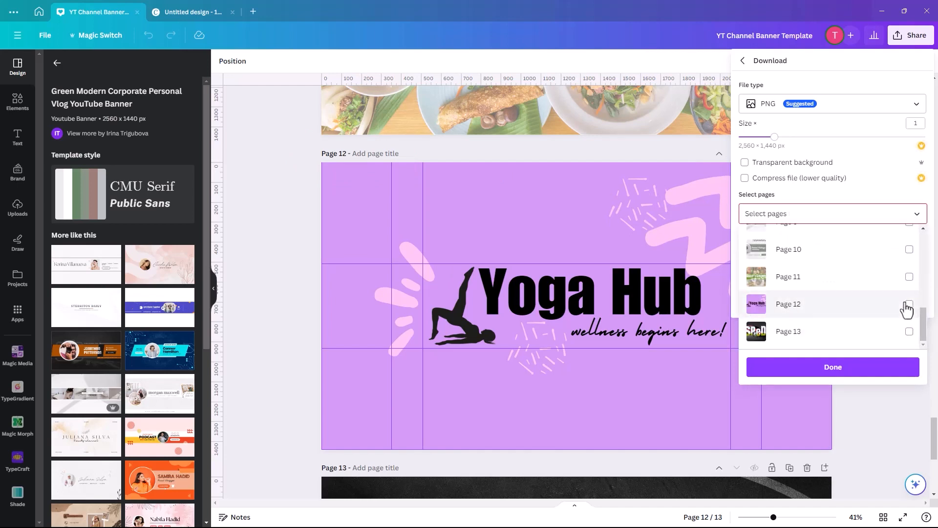
pyautogui.click(908, 304)
pyautogui.click(833, 366)
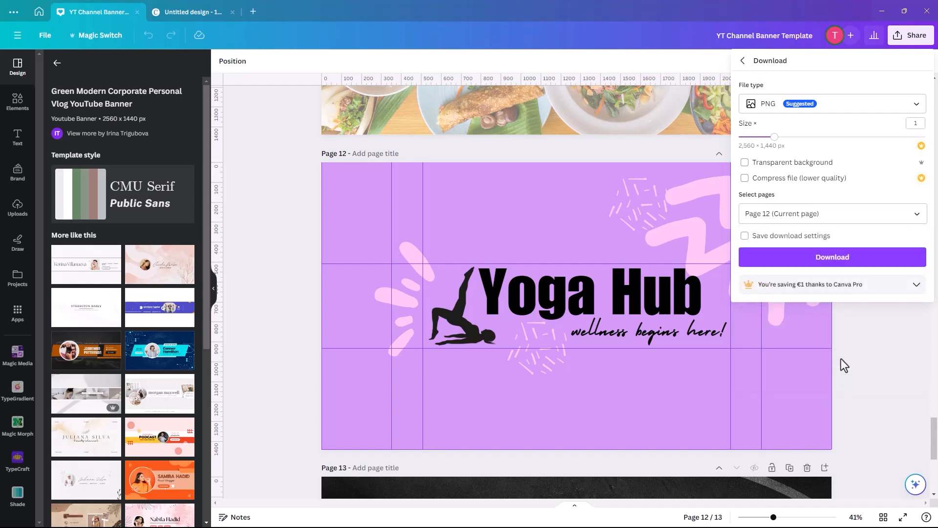
# Download the banner and save it in the Downloads folder as "yoga hub".
pyautogui.click(799, 263)
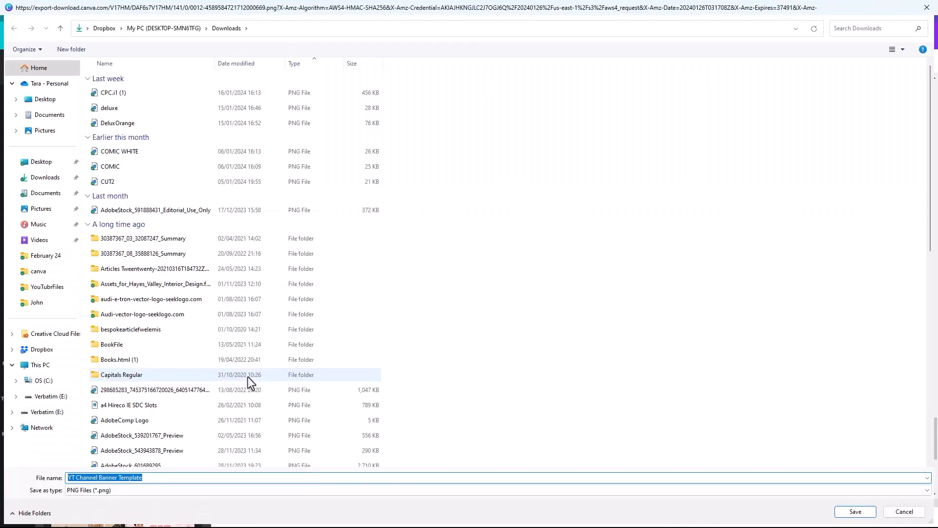
pyautogui.write('yoga')
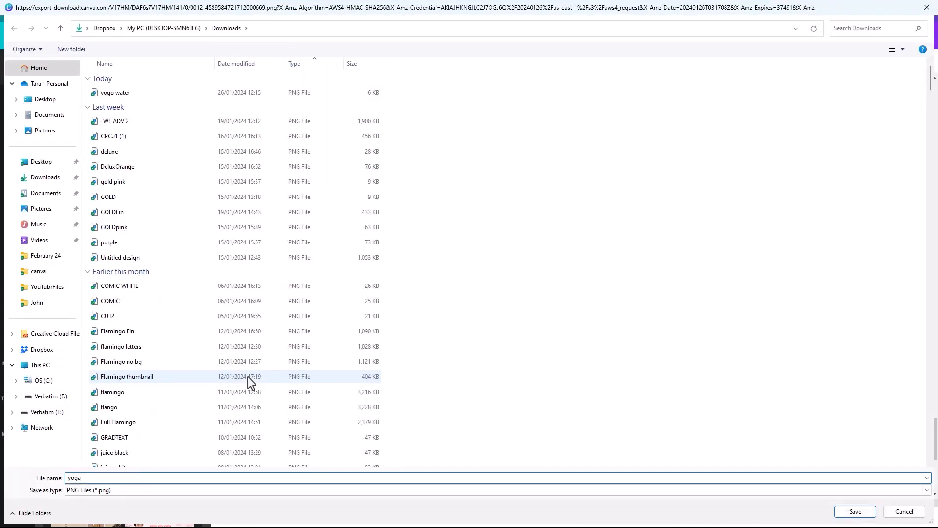
pyautogui.write('hub yt')
pyautogui.click(856, 510)
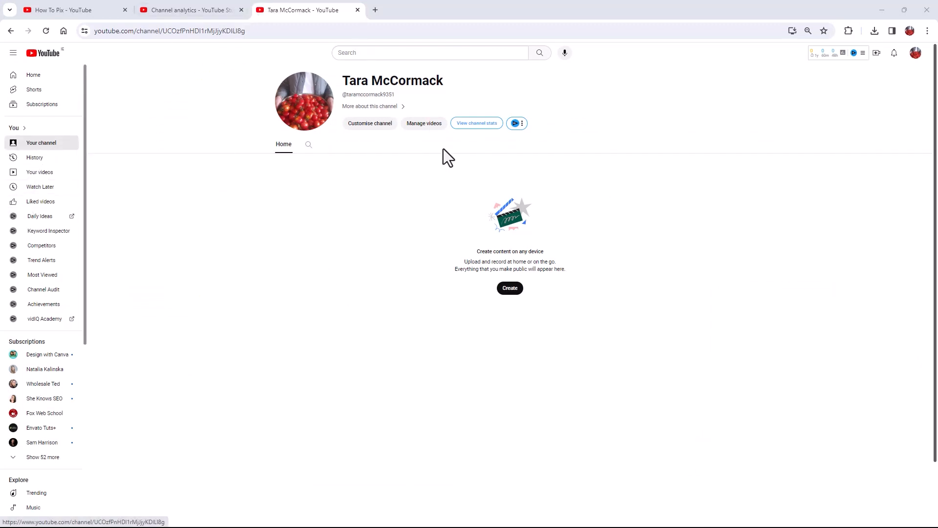
# Switch to YouTube, view your own channel and open its customisation settings.
pyautogui.click(914, 56)
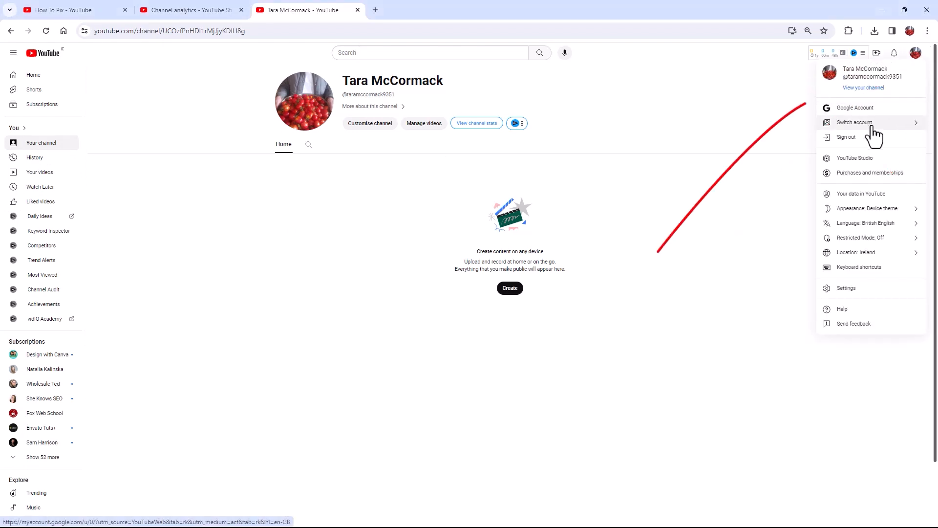
pyautogui.click(862, 89)
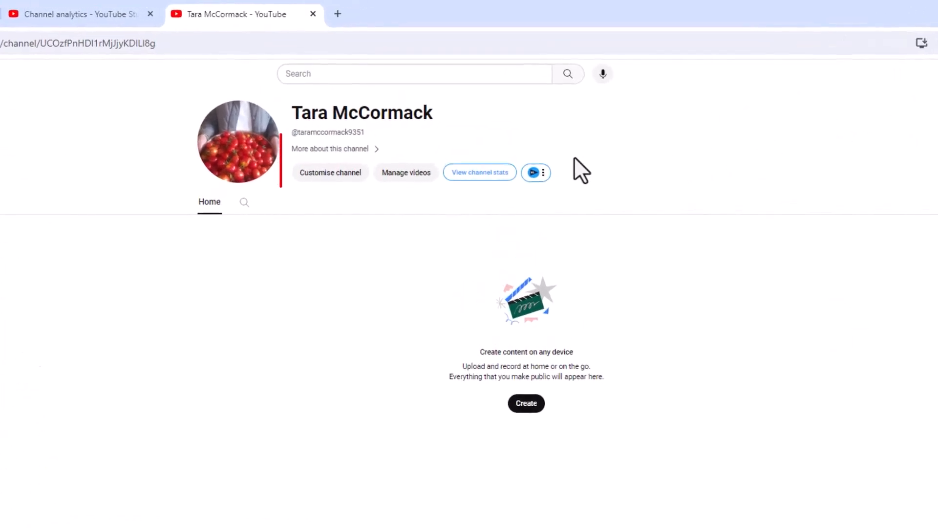
pyautogui.click(320, 174)
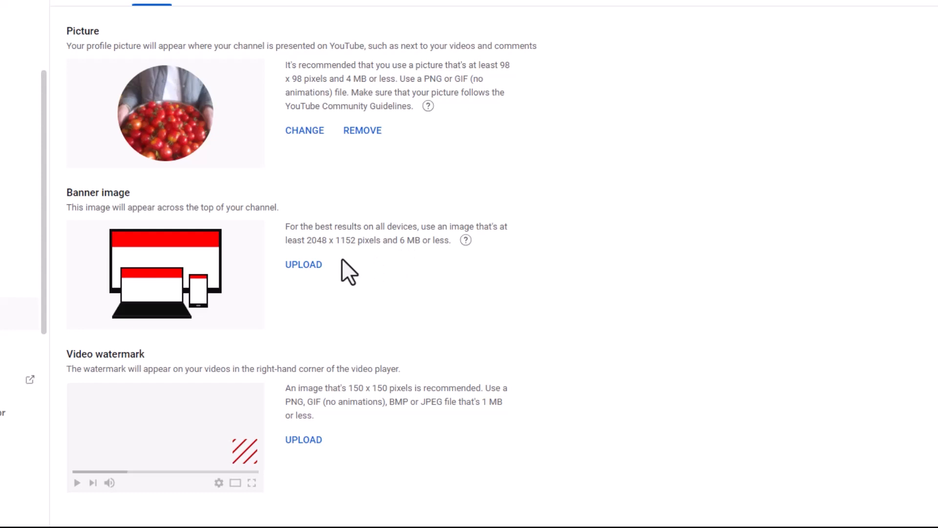
# Upload the "yogahub yt" PNG from Downloads as the channel's banner image and accept the default crop.
pyautogui.click(301, 269)
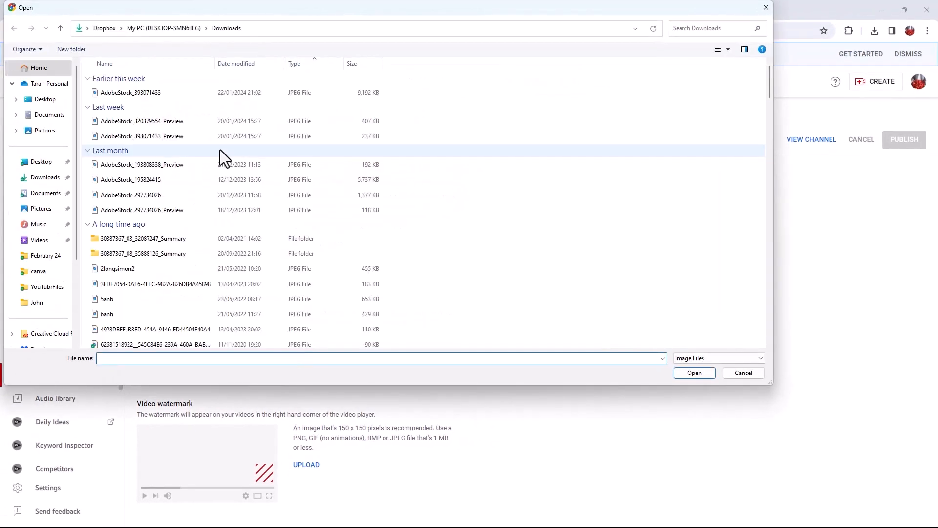
pyautogui.click(112, 108)
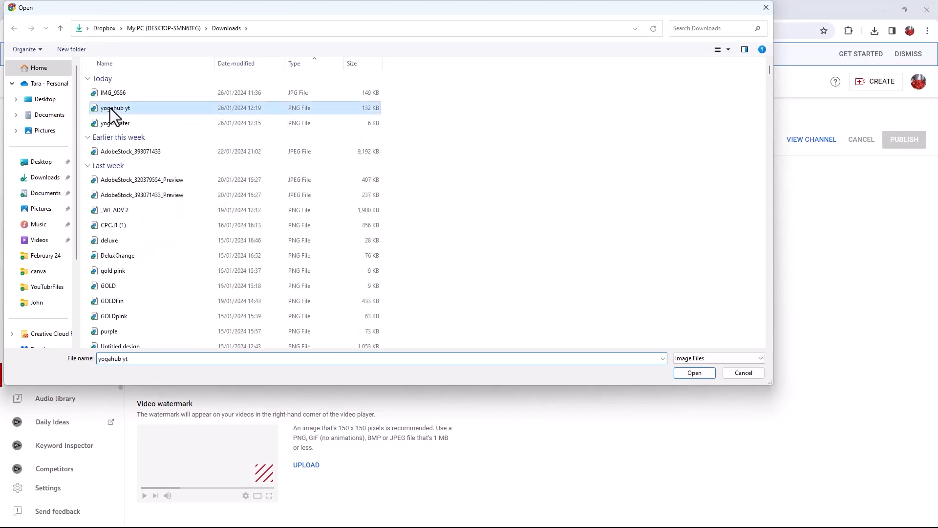
pyautogui.click(702, 377)
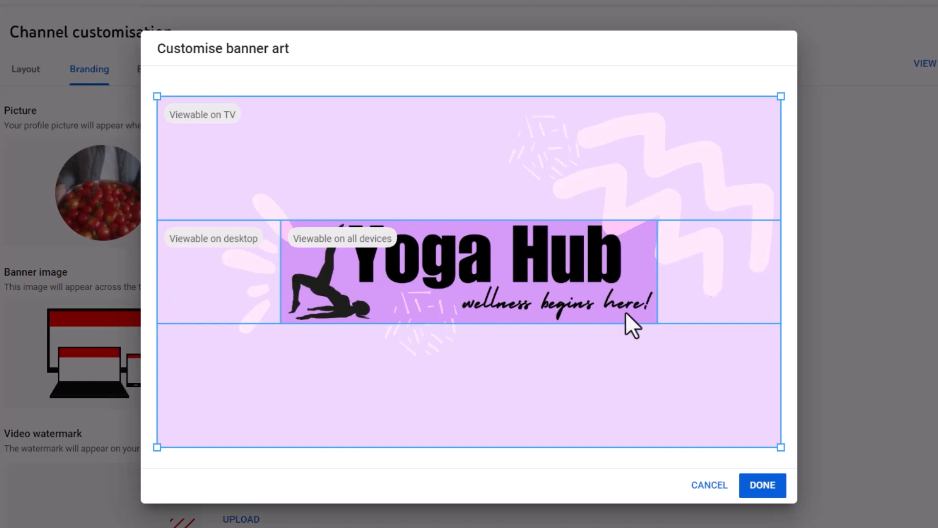
pyautogui.click(764, 489)
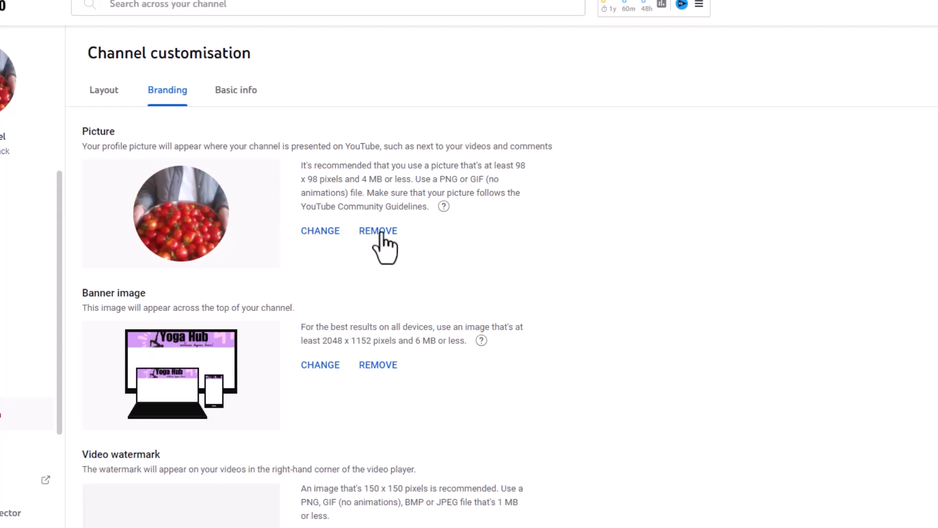
# Replace the channel's profile picture with the "yogo water" PNG from Downloads and accept the default circular crop.
pyautogui.click(317, 234)
pyautogui.scroll(2, 31, 26)
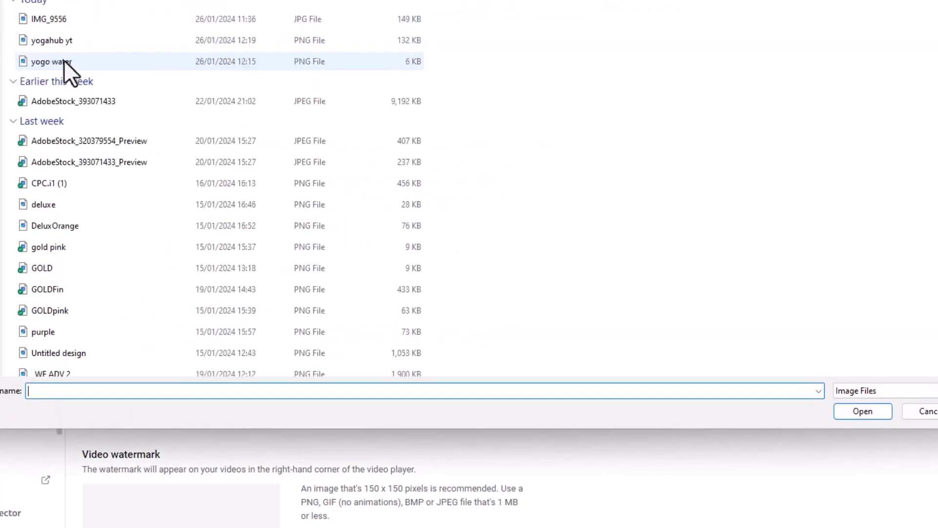
pyautogui.click(55, 62)
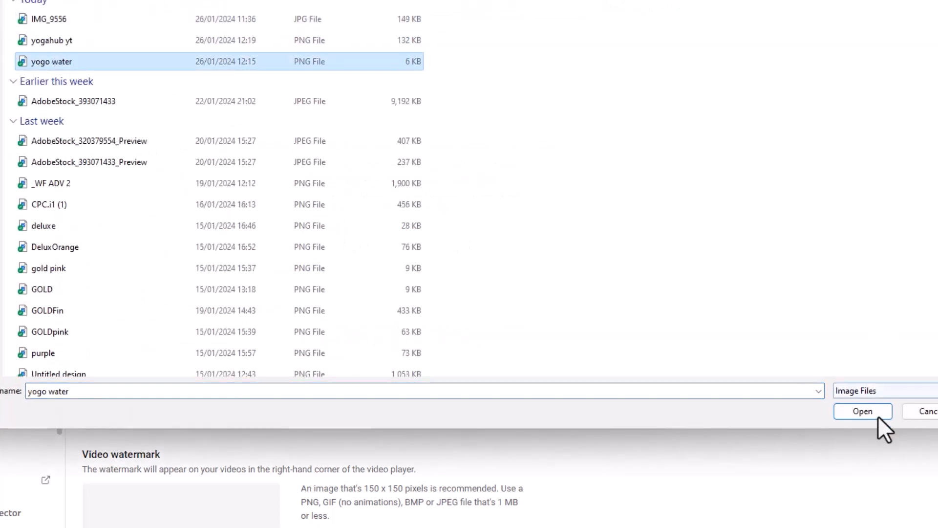
pyautogui.click(861, 411)
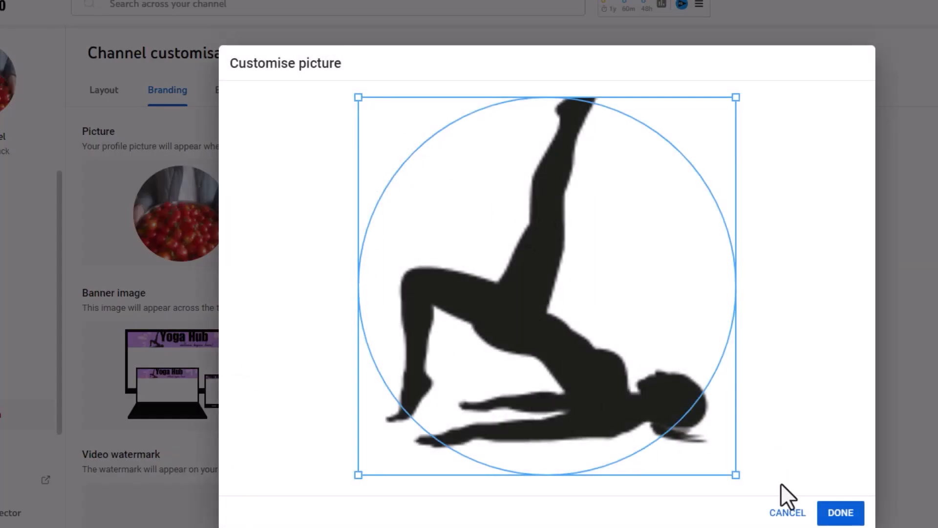
pyautogui.click(841, 513)
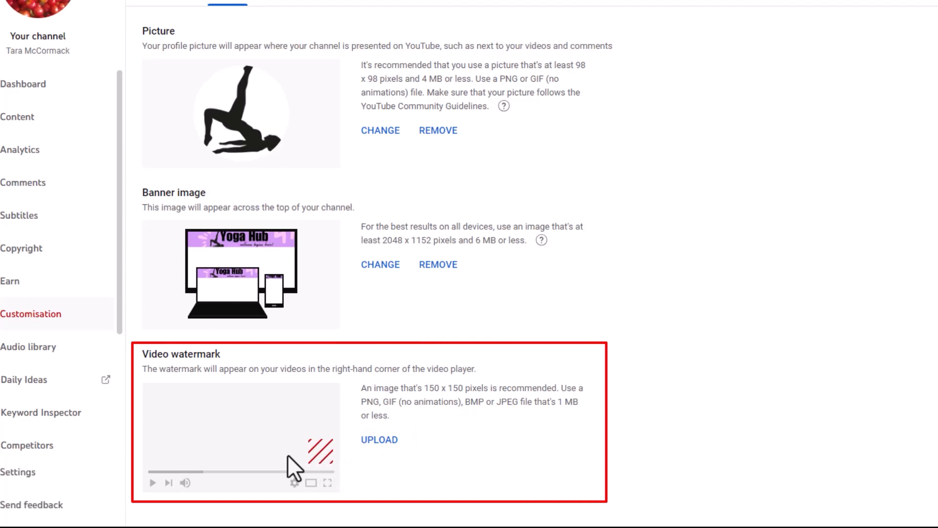
# Upload the "yogo water" PNG as the video watermark with its default crop, and switch back to the YT Channel Banner Template in Canva.
pyautogui.click(373, 440)
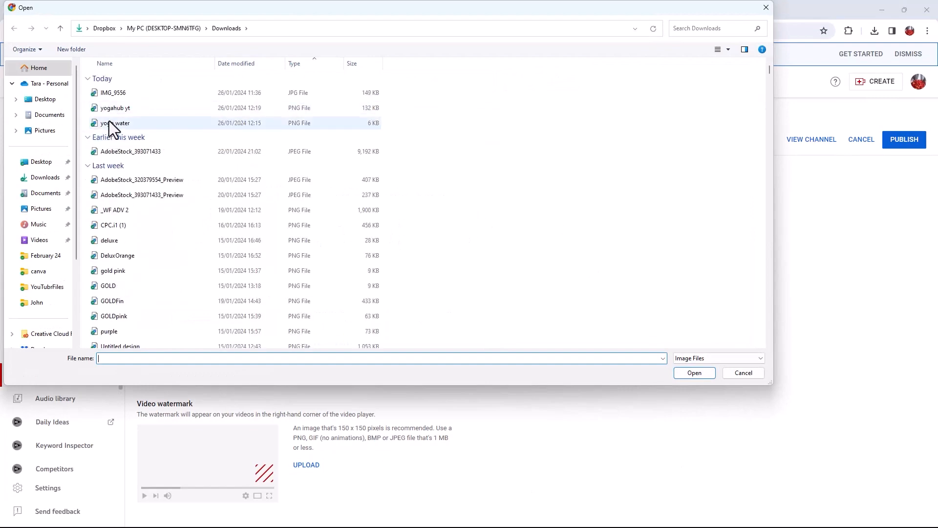
pyautogui.click(112, 123)
pyautogui.click(690, 373)
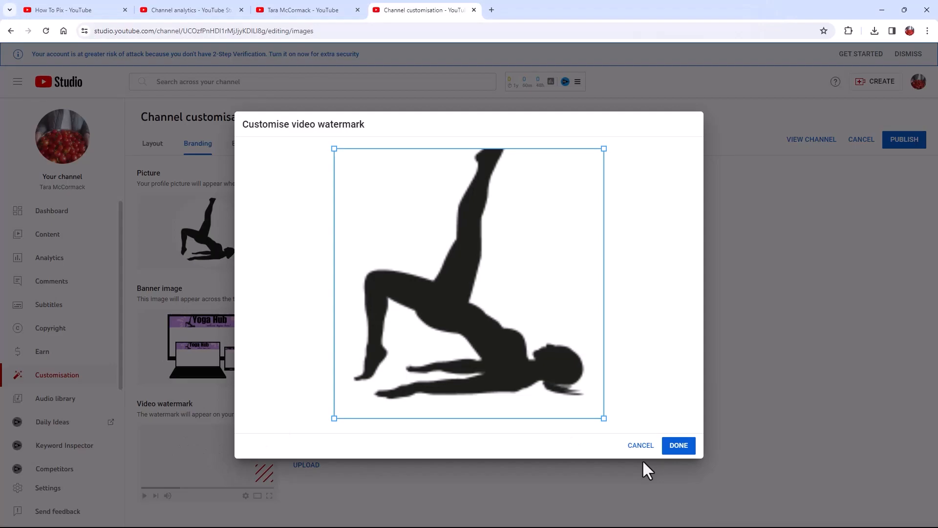
pyautogui.click(677, 446)
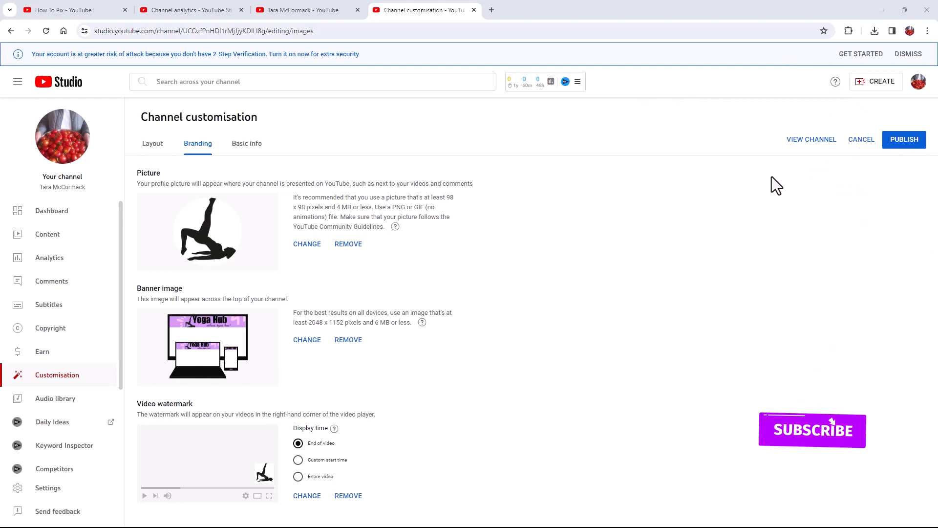
pyautogui.hotkey('alt', 'Tab')
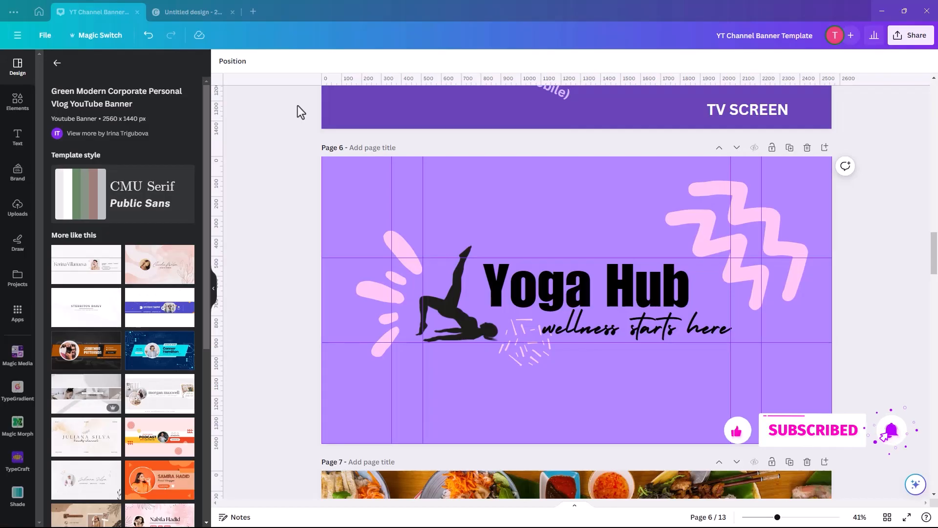